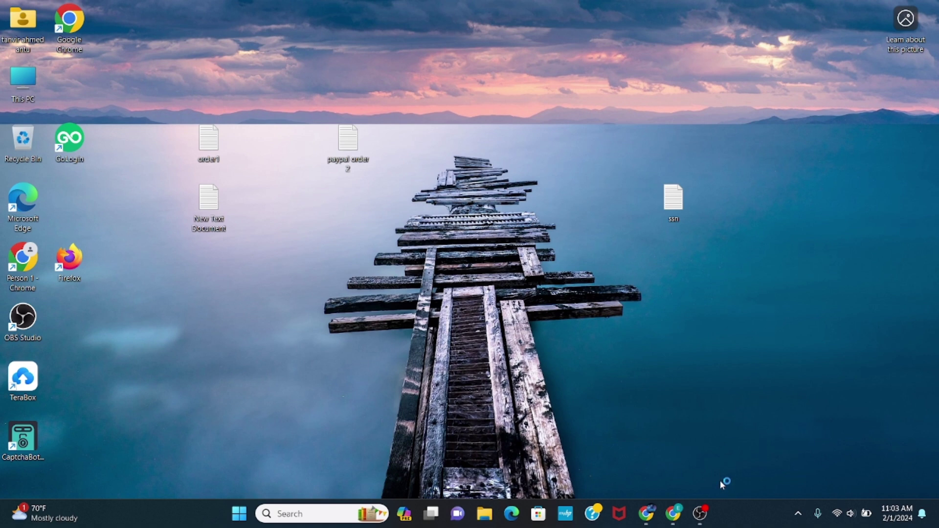
Step: Open Chrome in a maximized window and search Google for 'adsterra'
click(673, 514)
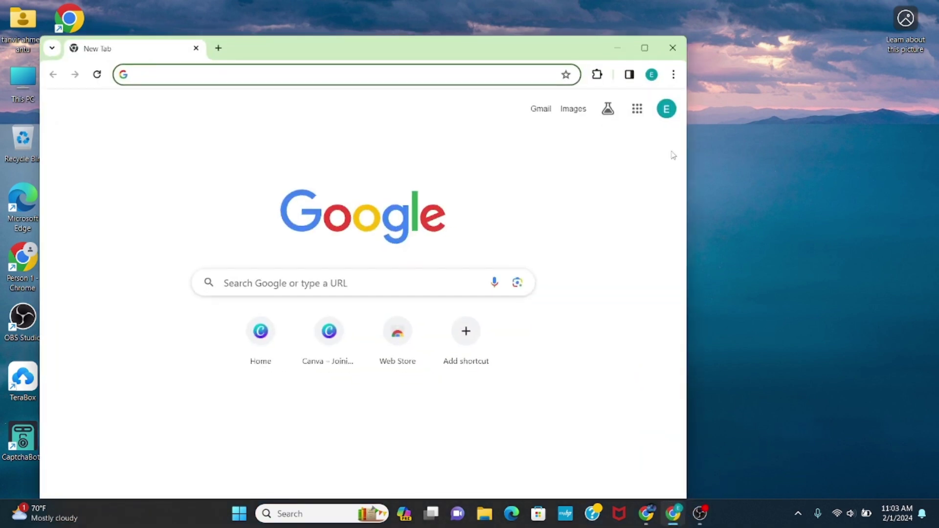
click(656, 49)
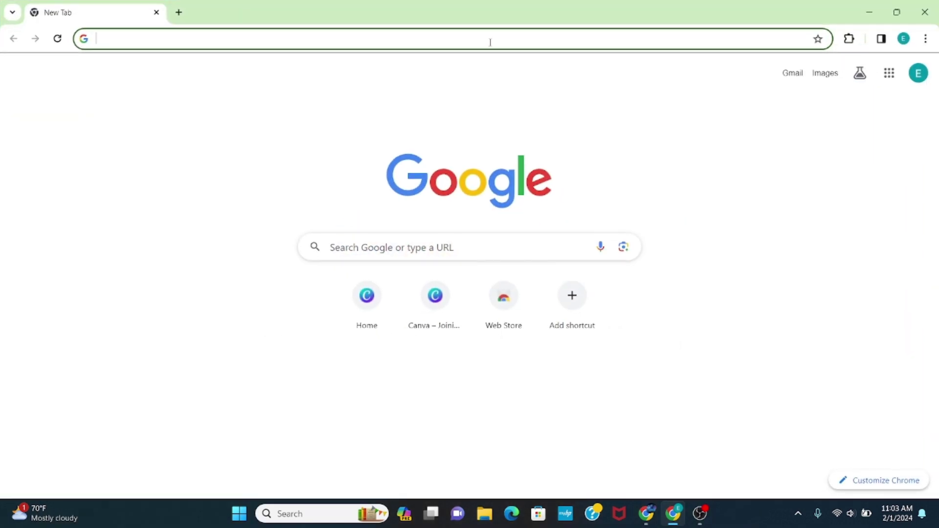
click(489, 41)
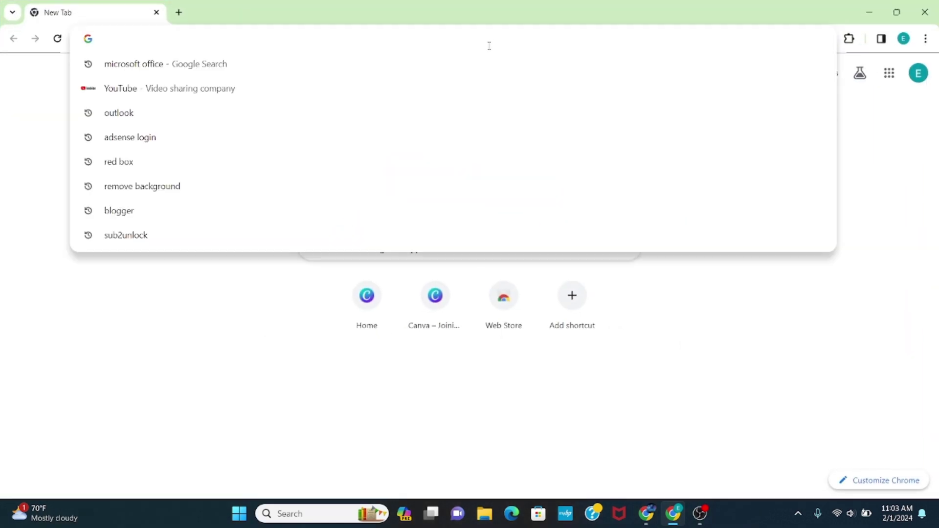
text(adsterra)
key(Return)
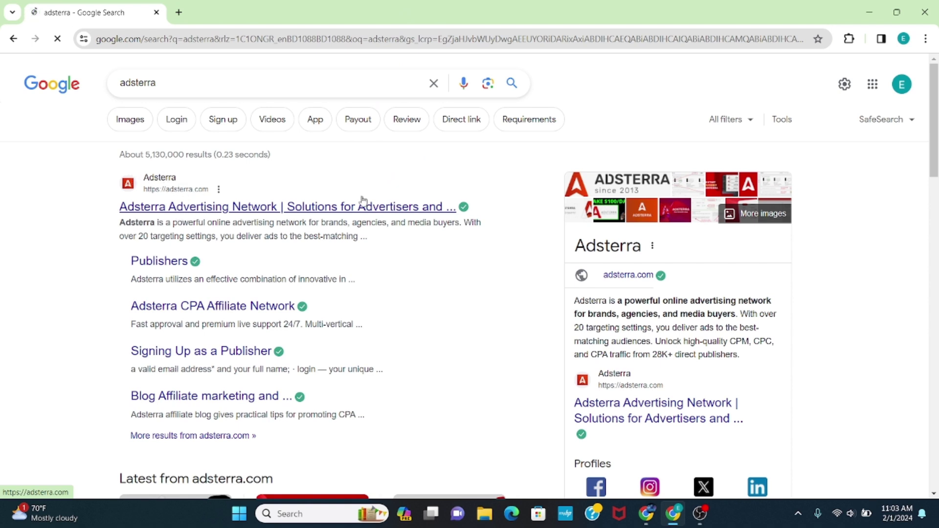
Step: Open the adsterra.com search result, choose Allow all on the cookie banner, and browse the homepage
click(277, 208)
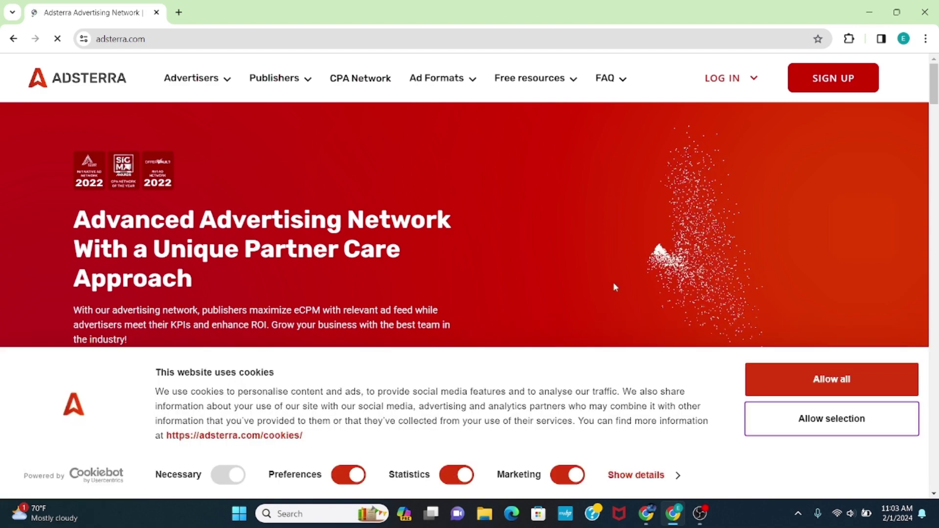
scroll(356, 298, down, 3)
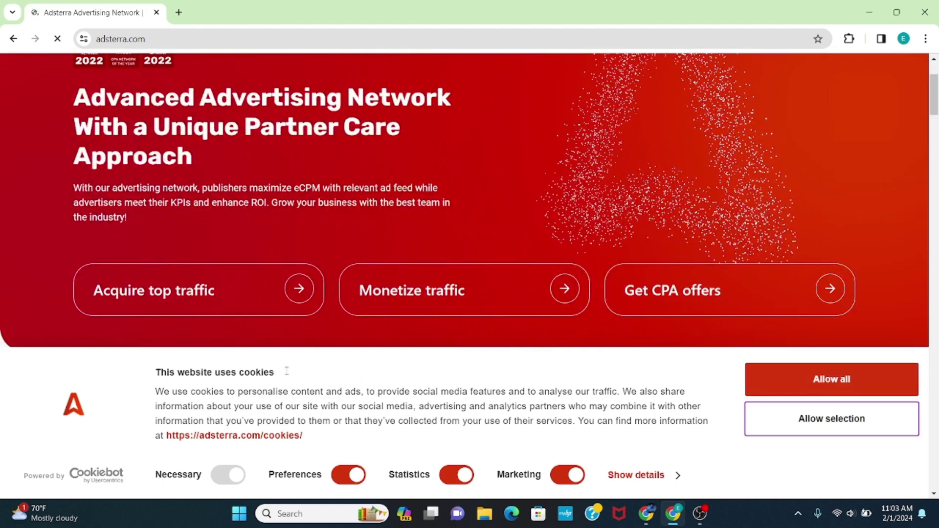
click(809, 383)
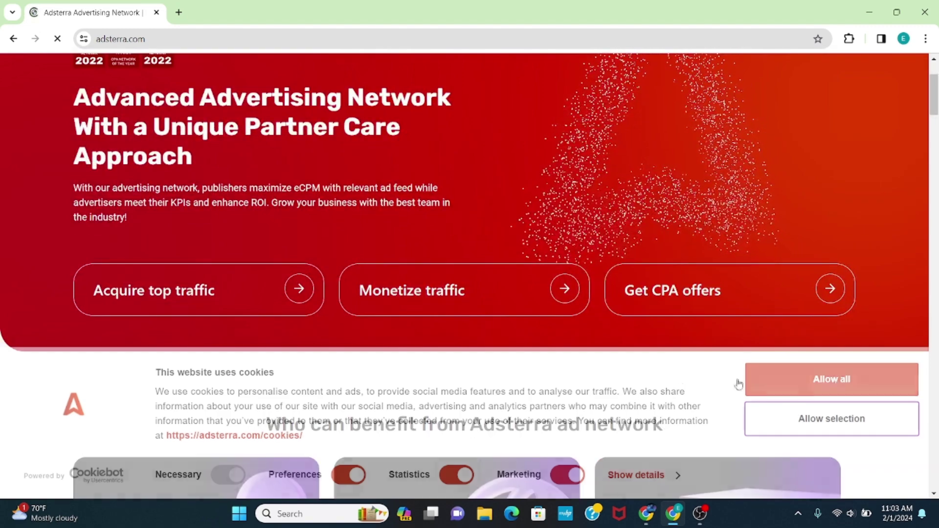
scroll(531, 363, down, 1)
scroll(443, 365, down, 3)
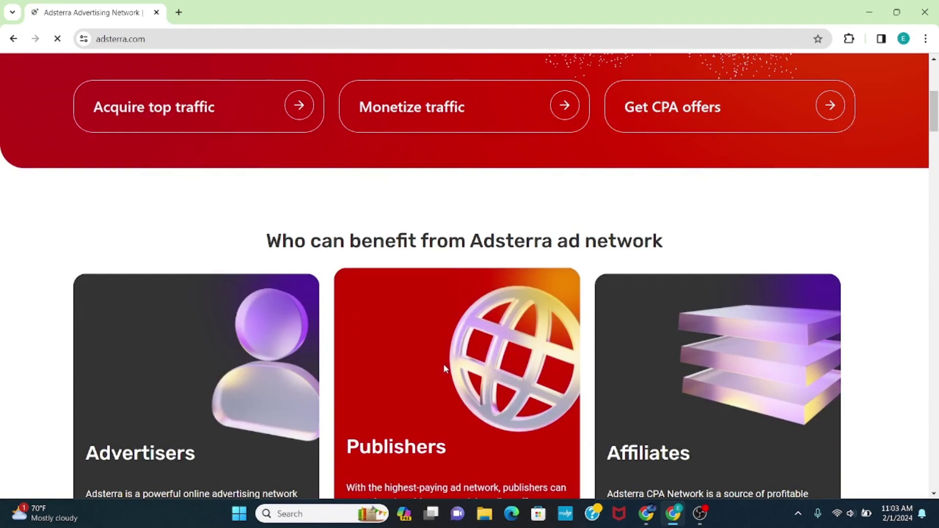
scroll(443, 363, down, 2)
scroll(497, 294, up, 7)
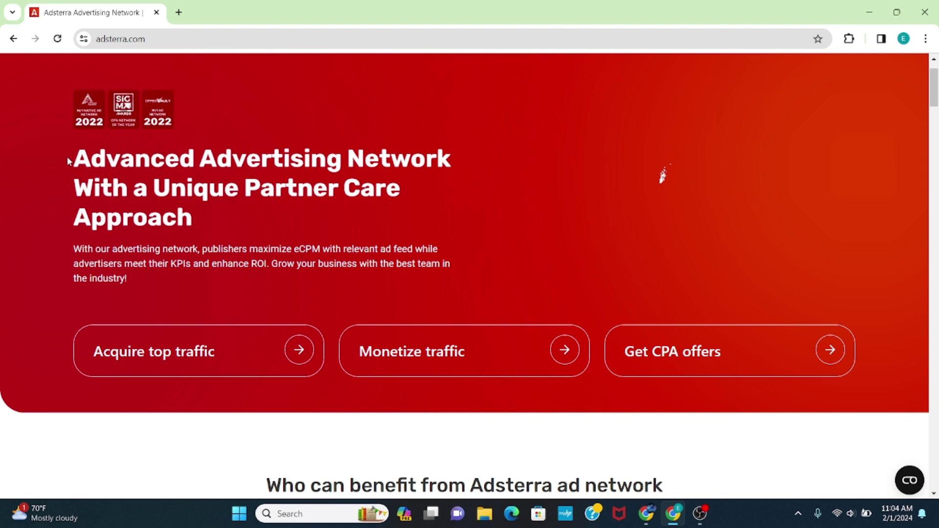
drag(69, 164, 262, 188)
click(131, 178)
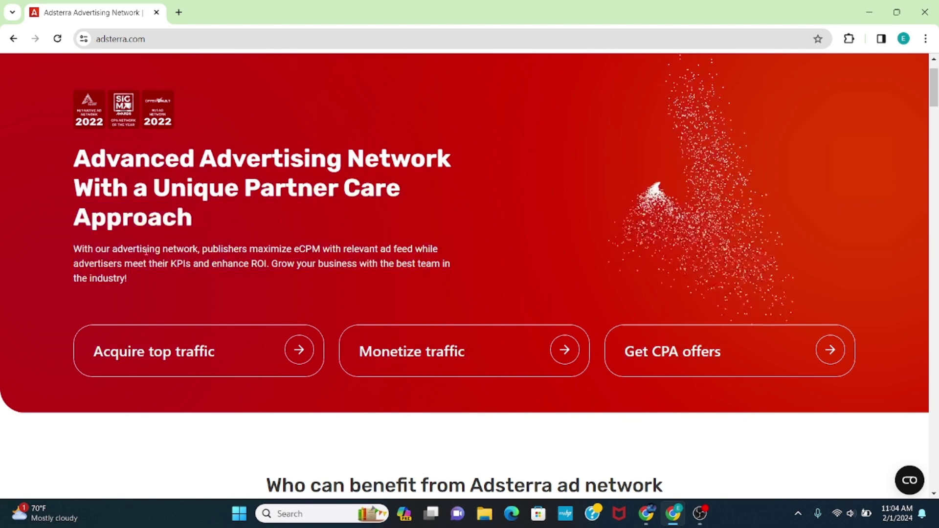
scroll(39, 234, down, 3)
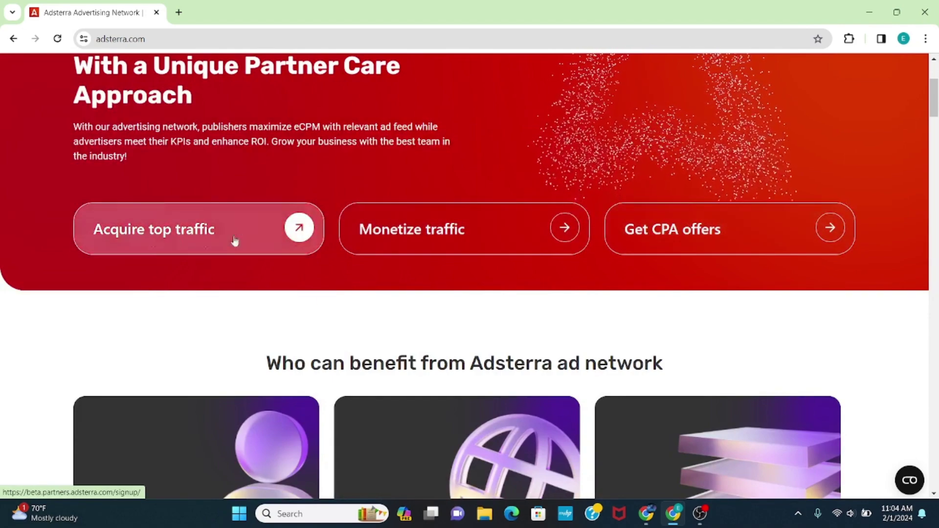
scroll(416, 247, down, 3)
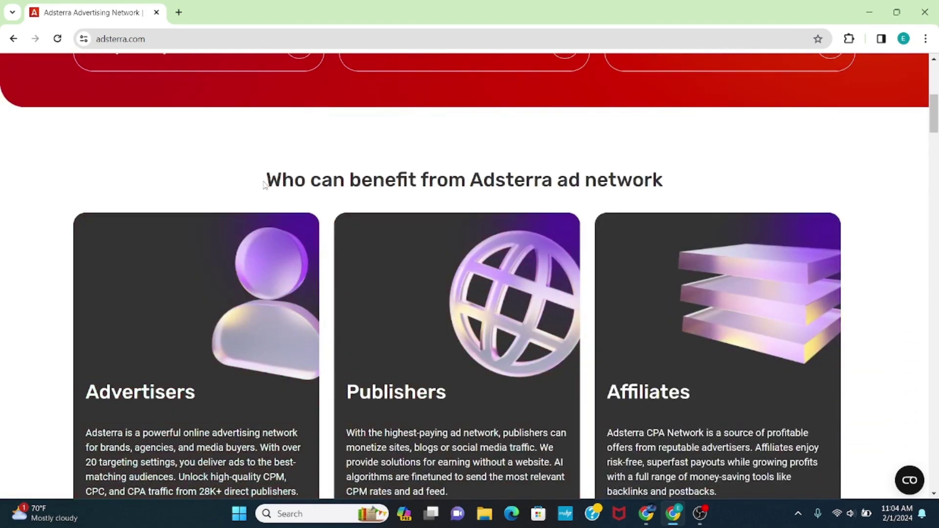
drag(259, 184, 677, 171)
click(676, 170)
scroll(268, 163, down, 2)
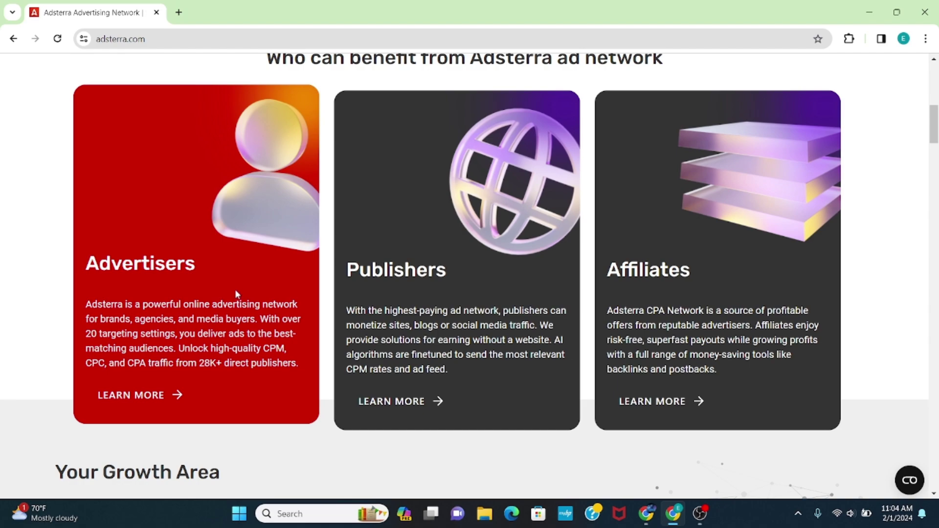
scroll(342, 303, down, 5)
scroll(341, 305, up, 8)
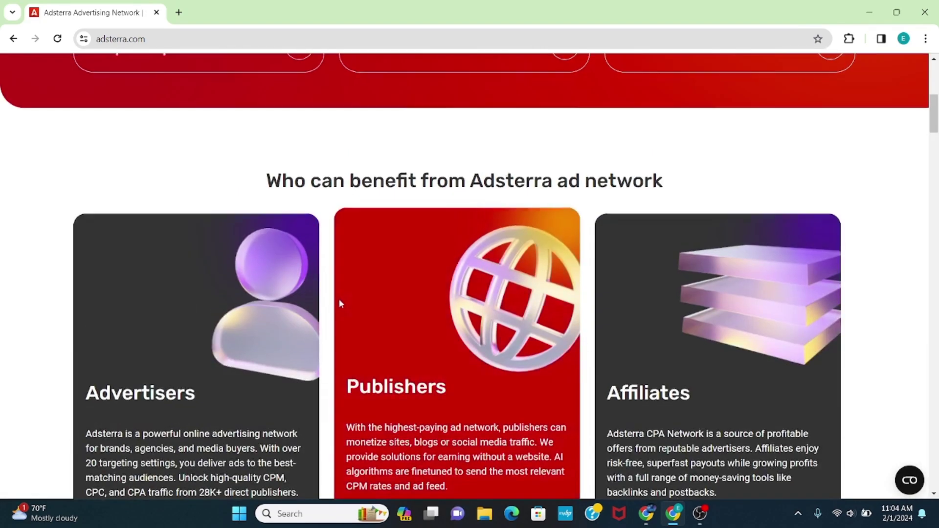
scroll(340, 302, up, 7)
scroll(336, 294, down, 4)
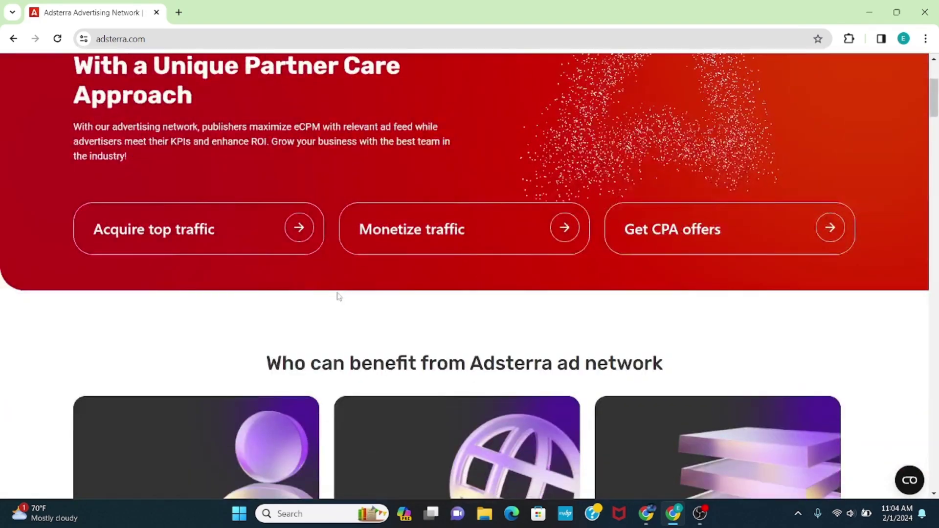
scroll(339, 296, down, 1)
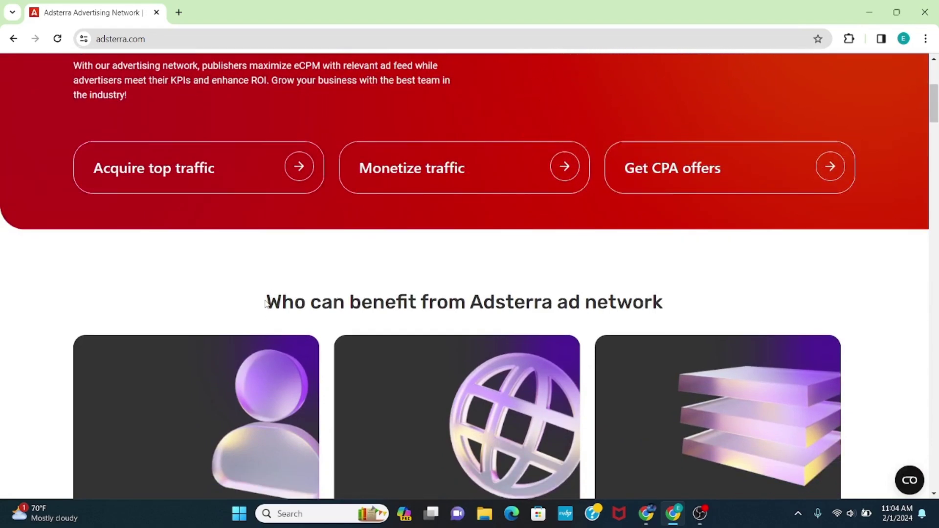
scroll(274, 316, down, 3)
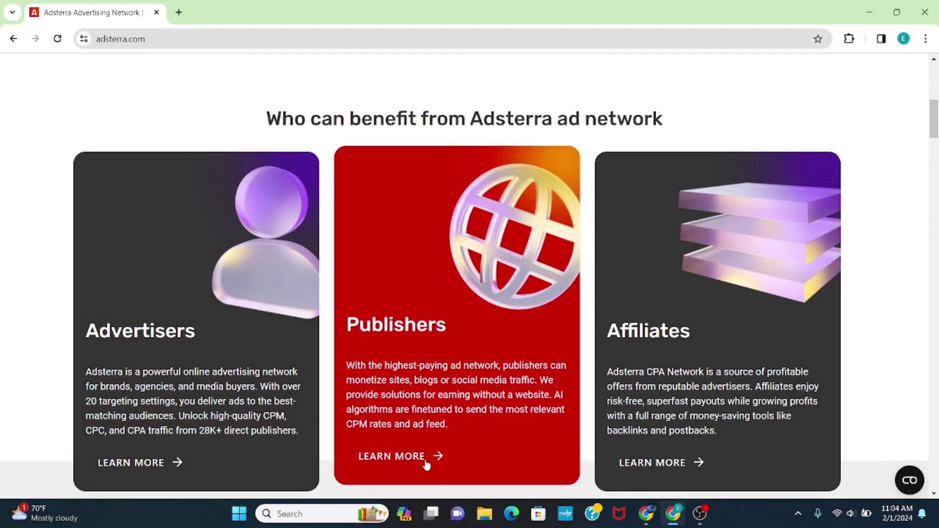
Step: Open the Publishers page via LEARN MORE, then open the sign-up form with Start monetizing
click(458, 448)
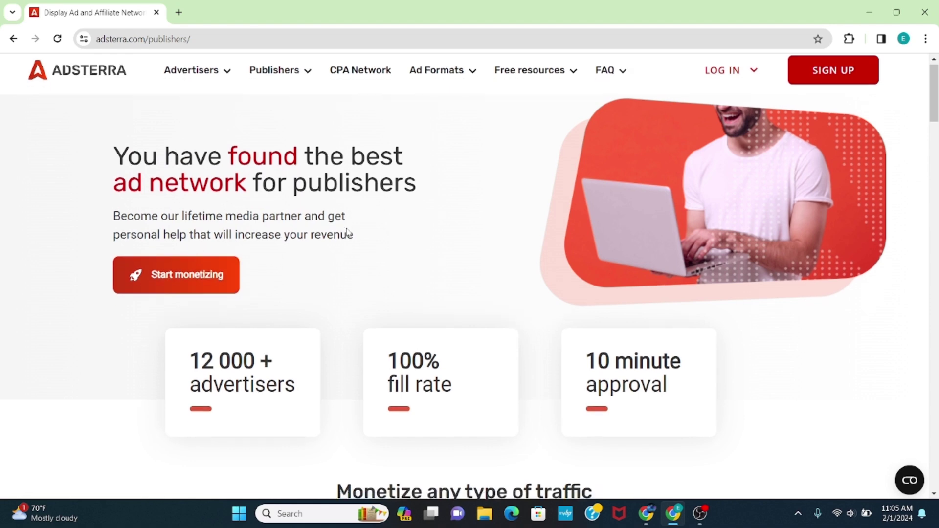
scroll(348, 235, down, 6)
scroll(348, 233, up, 6)
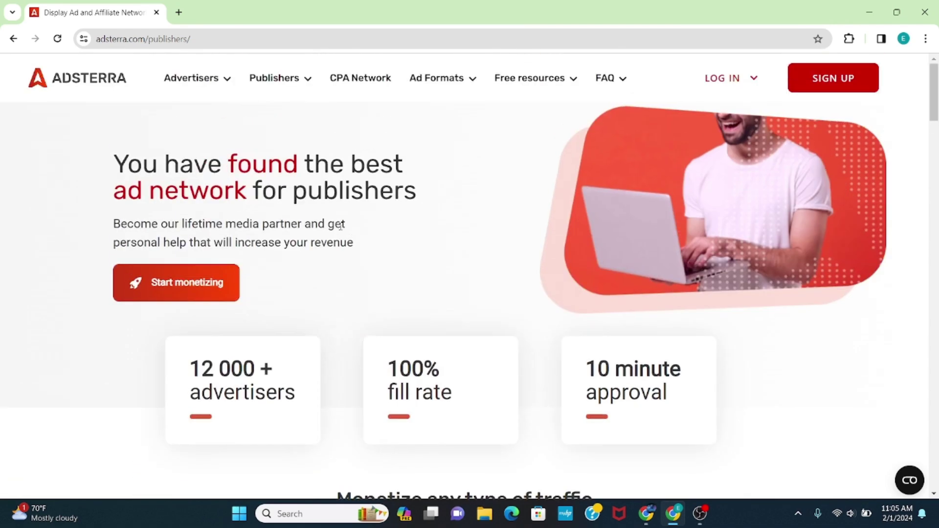
click(187, 283)
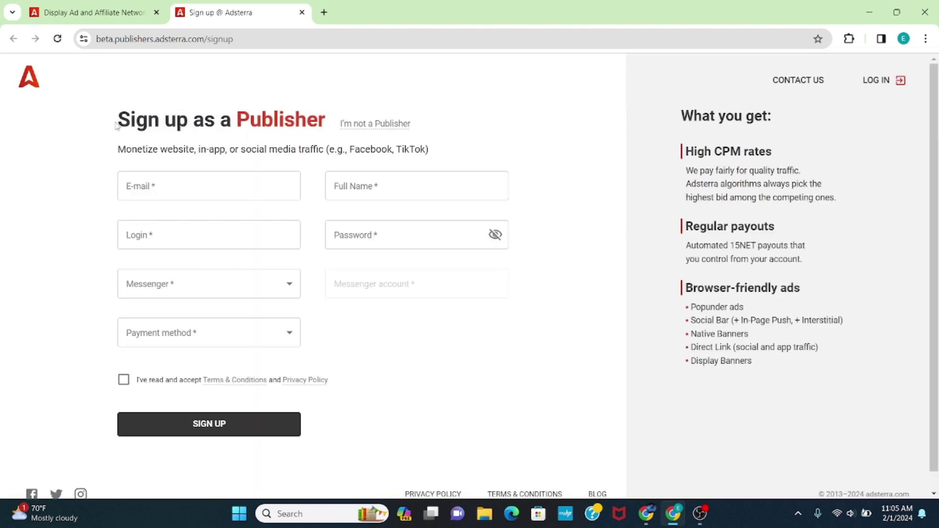
Step: Step through the empty E-mail, Full Name, Login, Password and Messenger fields, triggering required-field warnings
drag(118, 122, 338, 121)
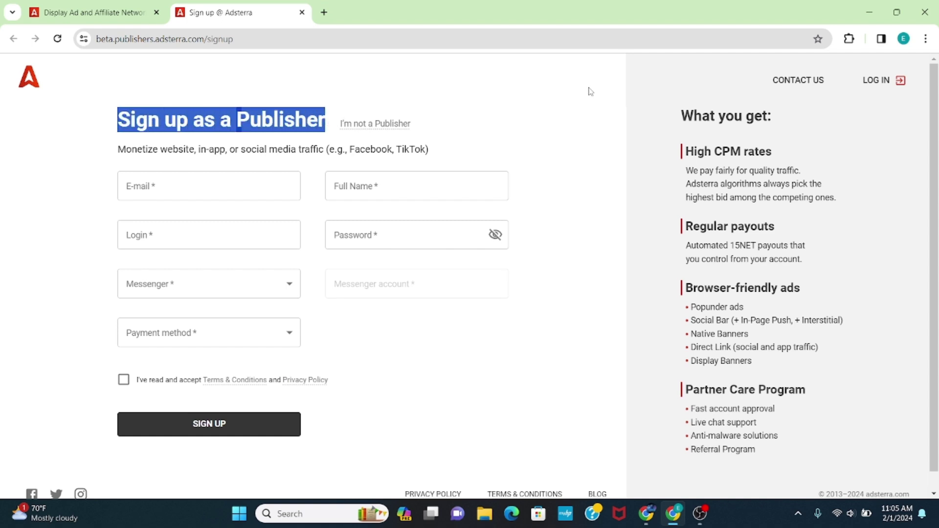
click(559, 90)
click(154, 186)
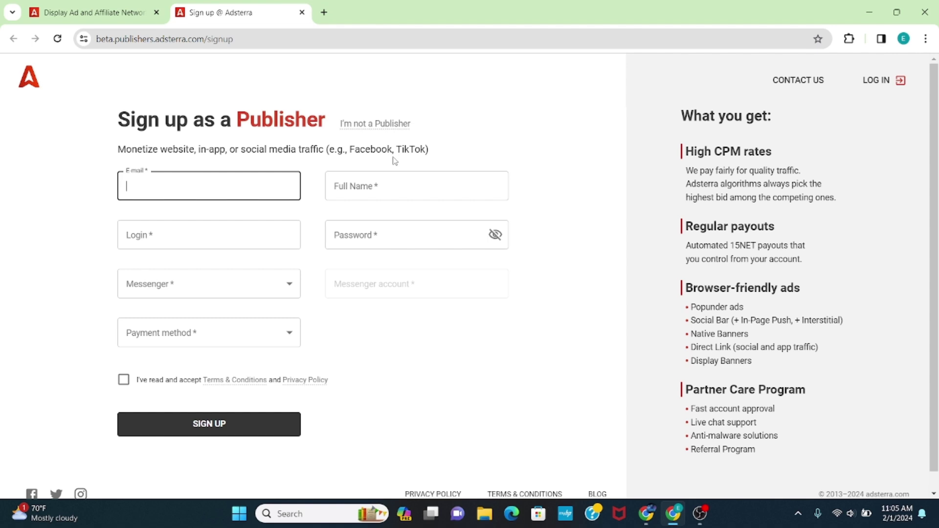
click(374, 186)
click(217, 246)
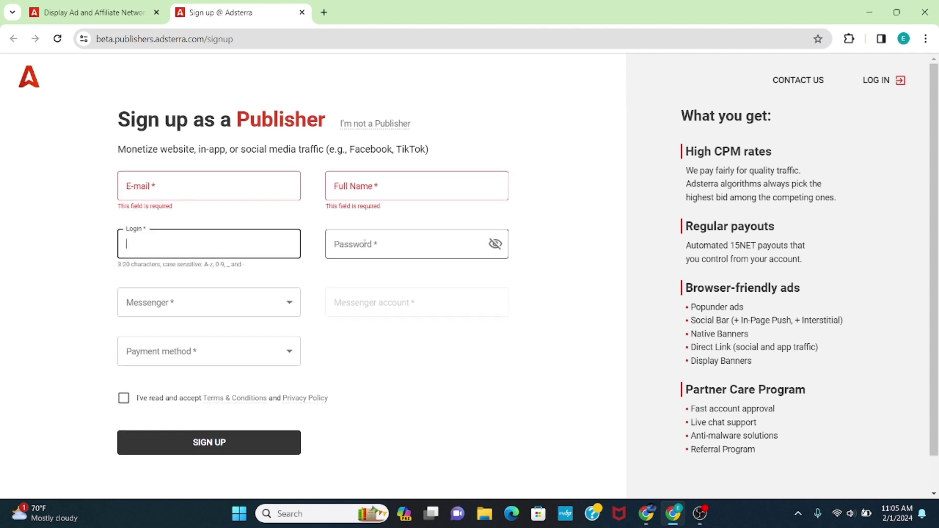
key(Tab)
click(201, 314)
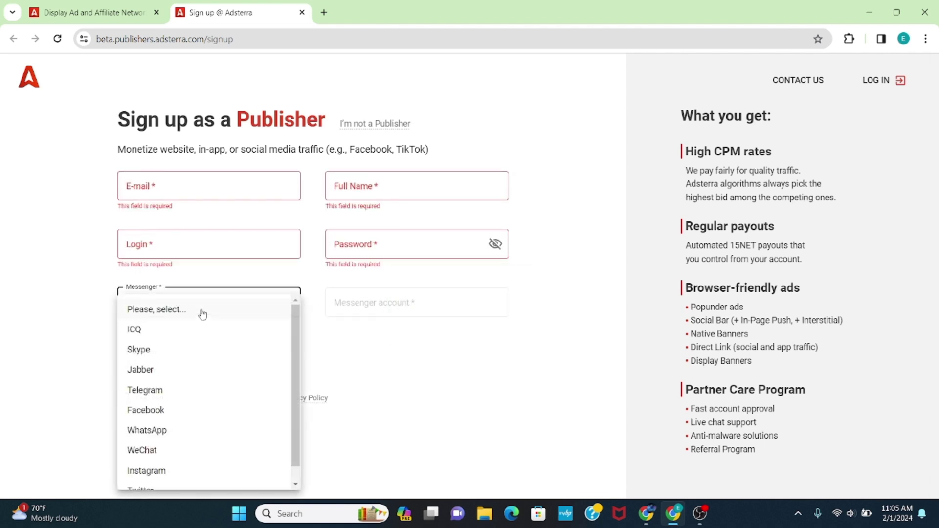
click(201, 311)
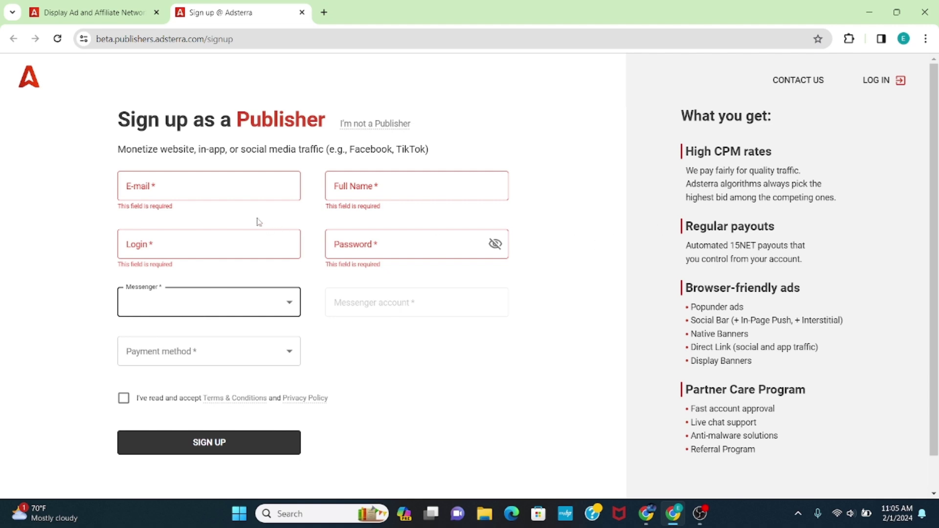
click(223, 188)
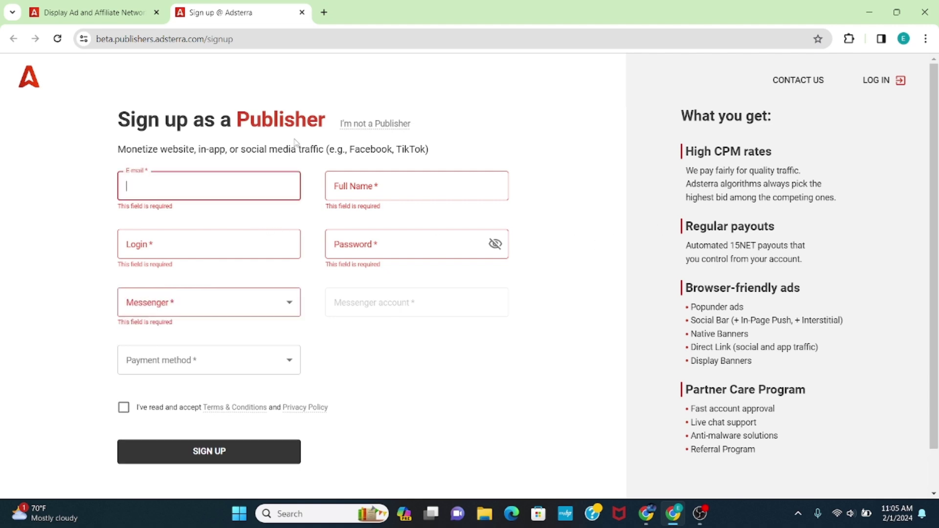
Step: Copy the Google account's e-mail in a new tab and return to the sign-up E-mail field
click(324, 12)
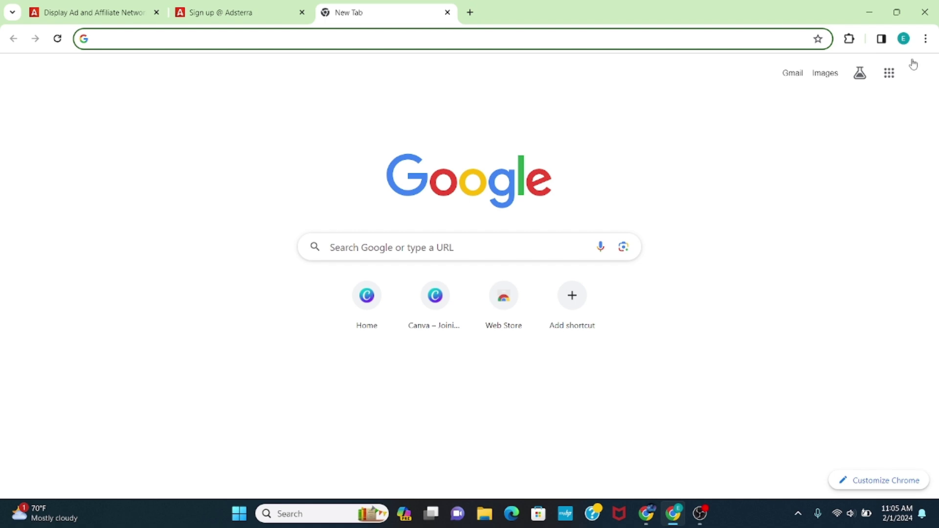
click(918, 73)
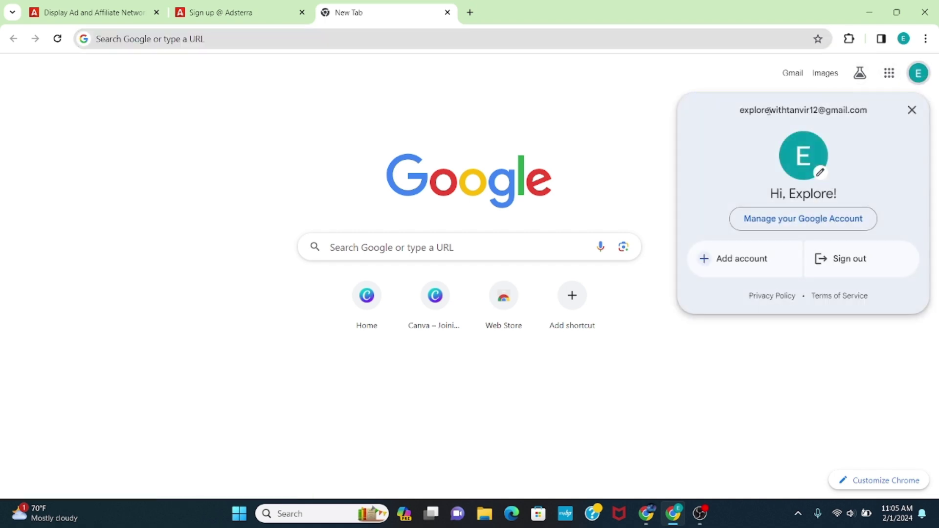
triple_click(769, 111)
right_click(771, 111)
click(568, 125)
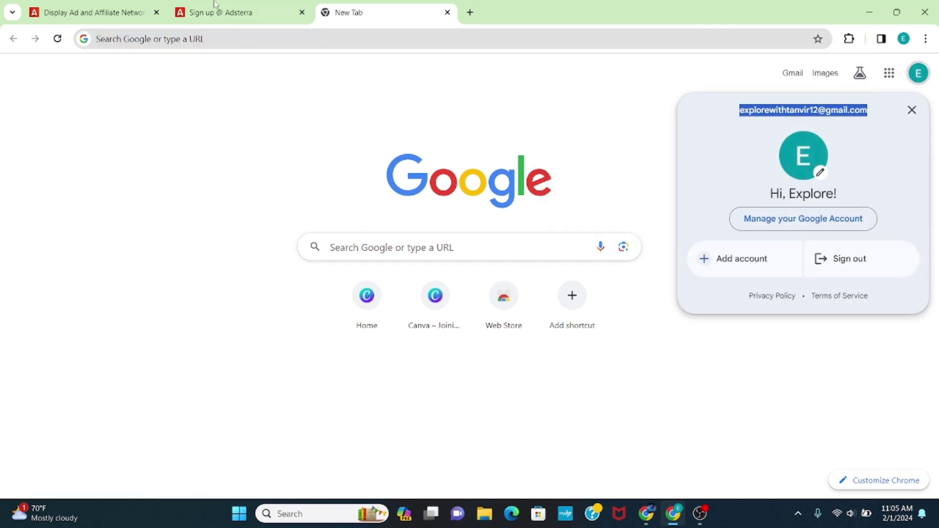
click(226, 15)
right_click(197, 192)
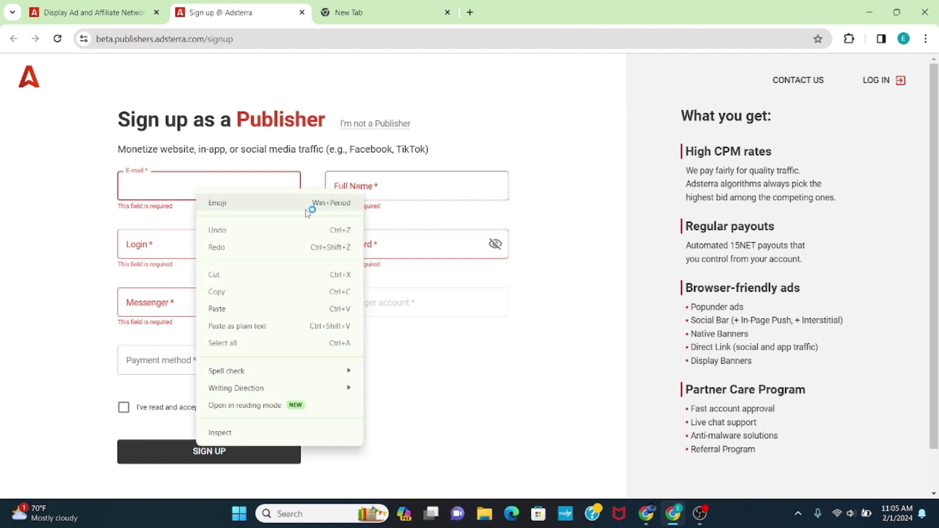
Step: Paste the copied e-mail, then enter the full name, a login username and a password
click(227, 308)
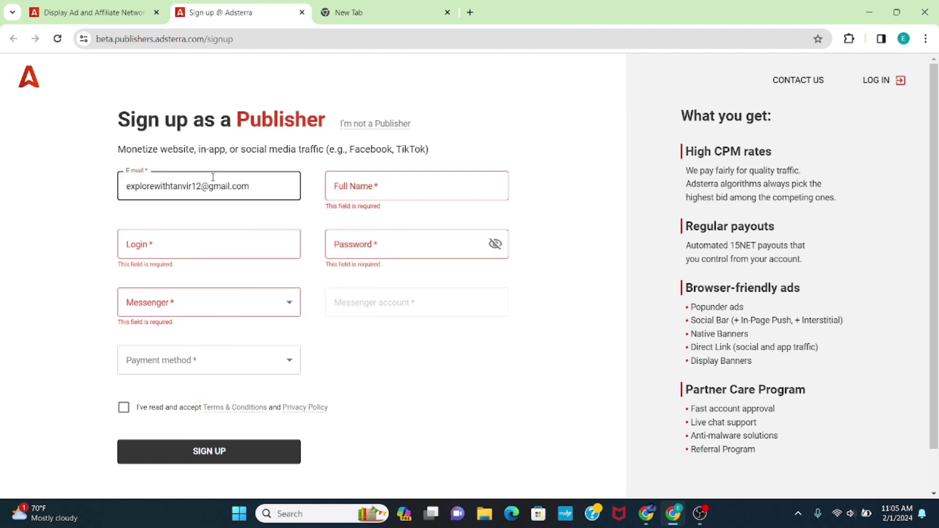
click(401, 191)
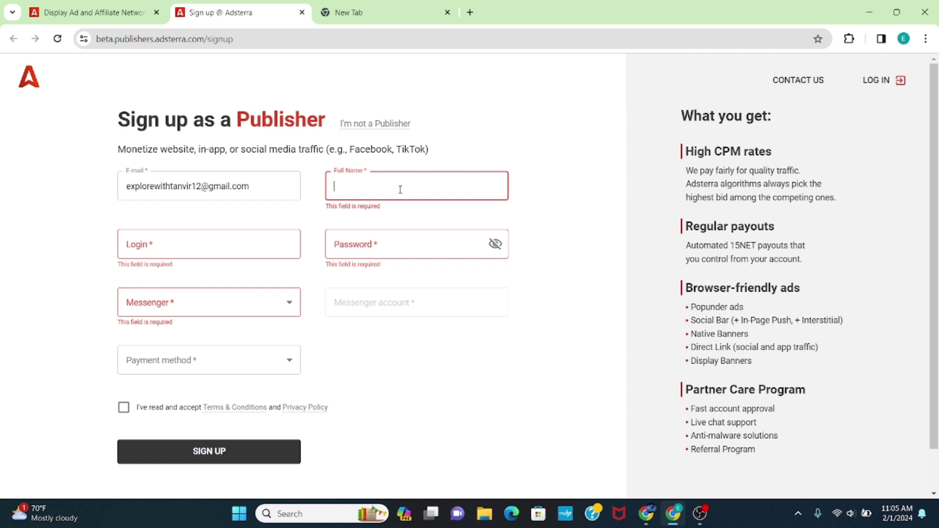
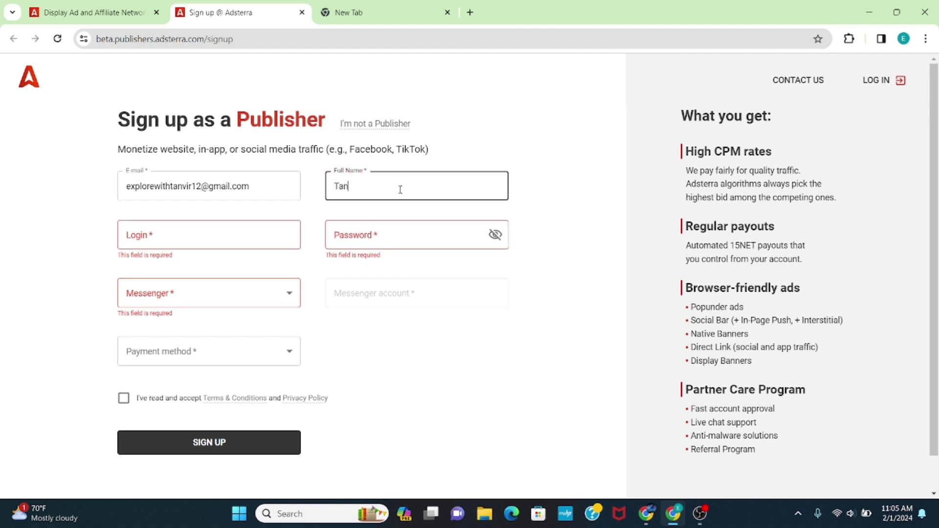
click(191, 238)
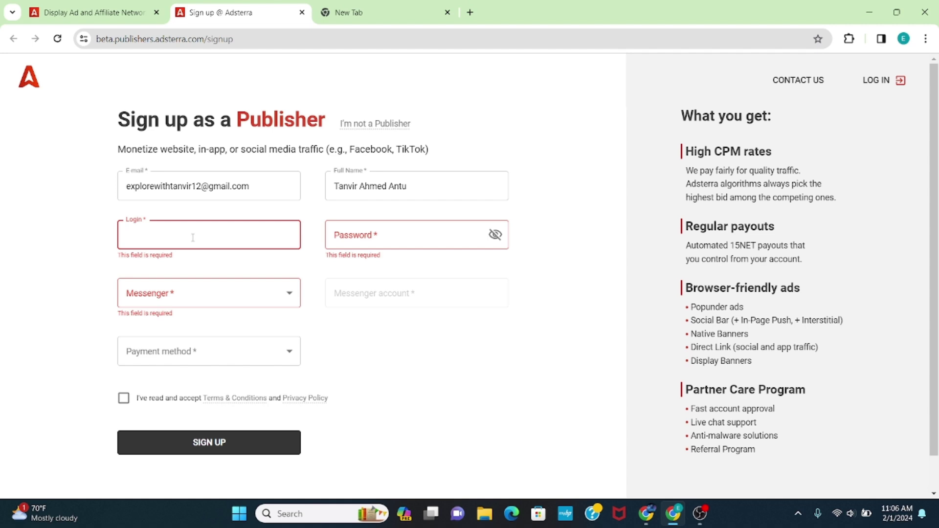
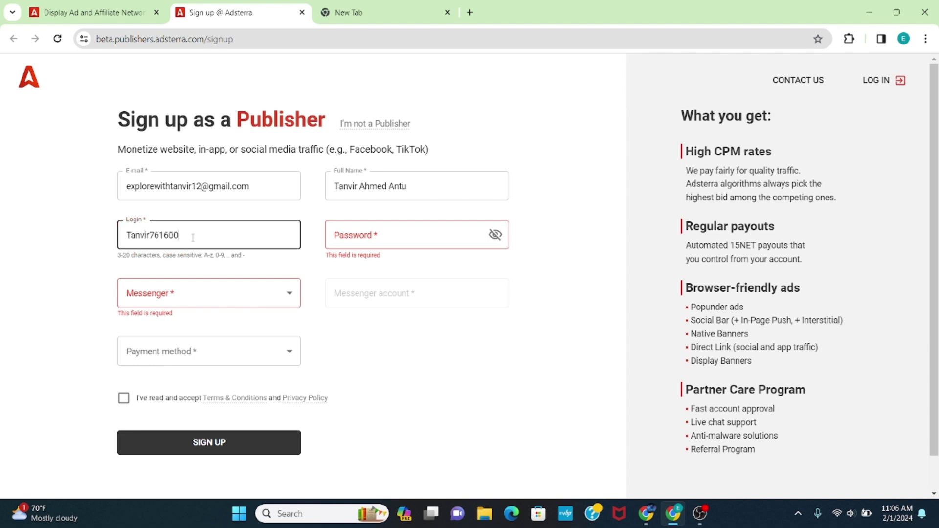
click(398, 239)
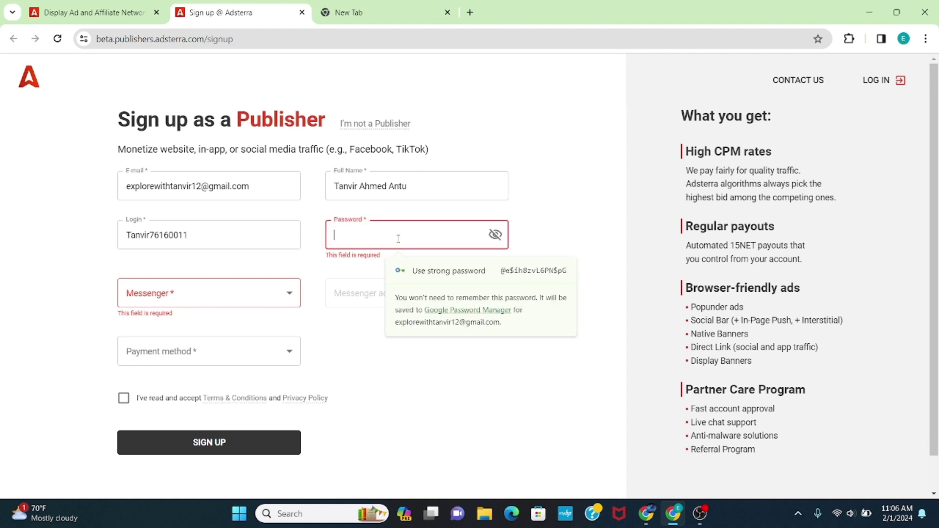
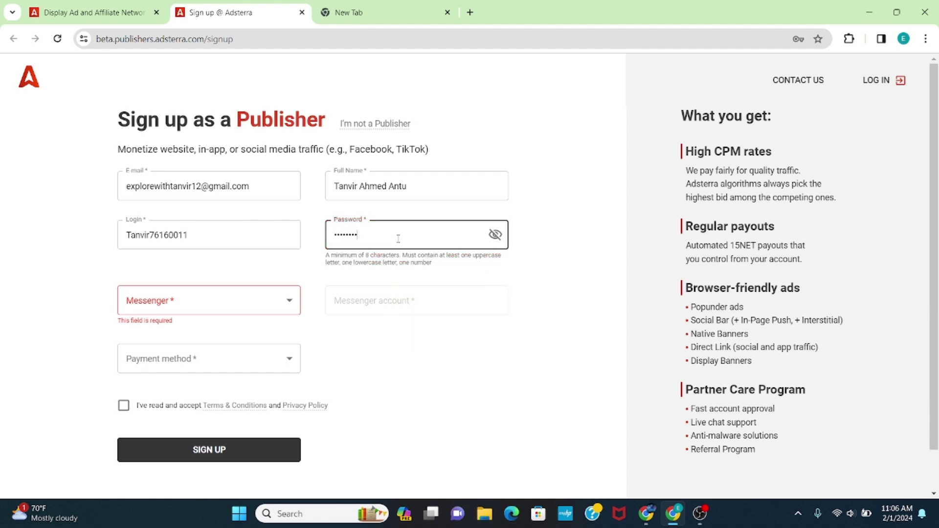
Step: Choose Telegram from the sign-up form's Messenger dropdown
scroll(269, 286, down, 1)
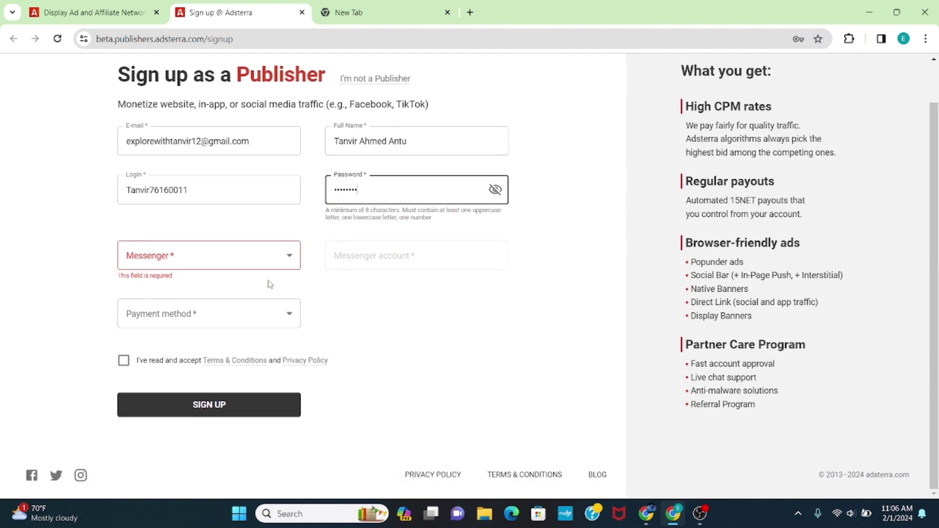
click(229, 251)
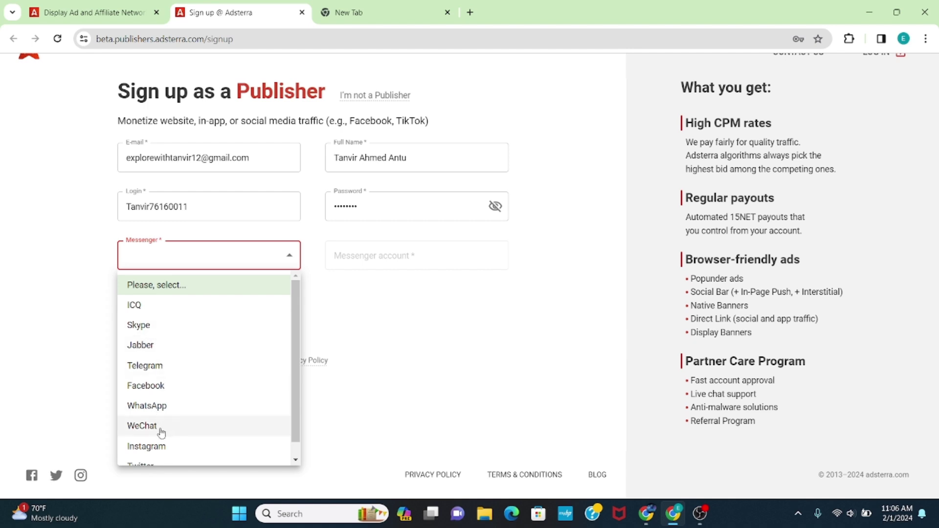
scroll(164, 432, down, 1)
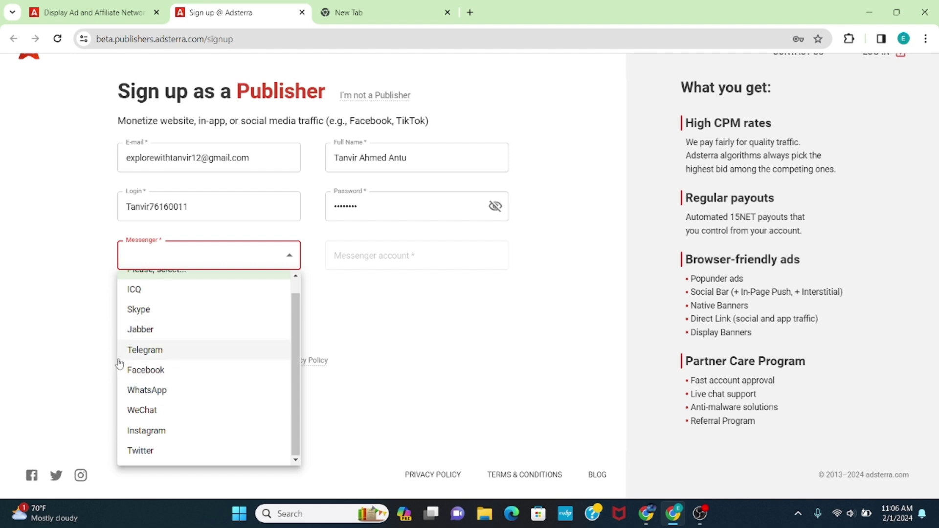
click(171, 352)
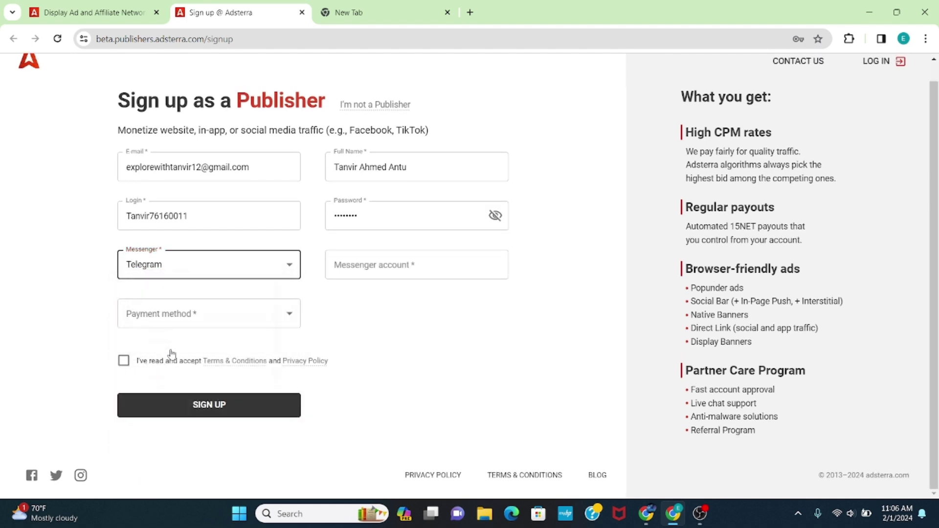
click(391, 269)
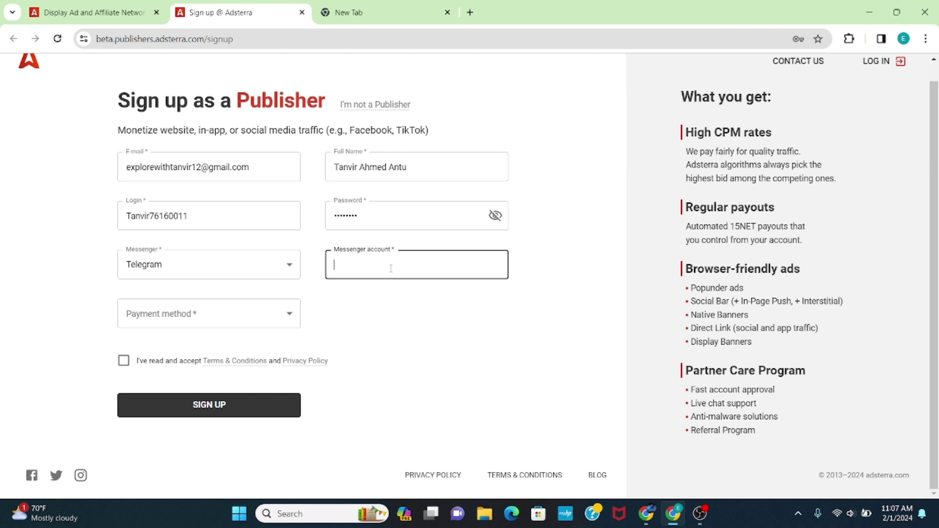
Step: Enter the Telegram handle, select Webmoney WMZ as payment, accept the terms and click SIGN UP
text(@Tanvirtechcorner)
click(262, 318)
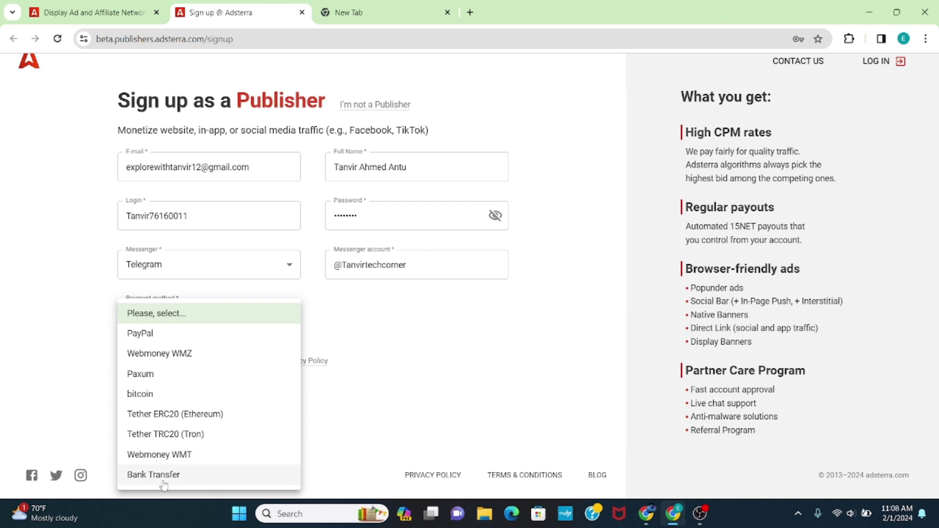
click(192, 358)
click(123, 367)
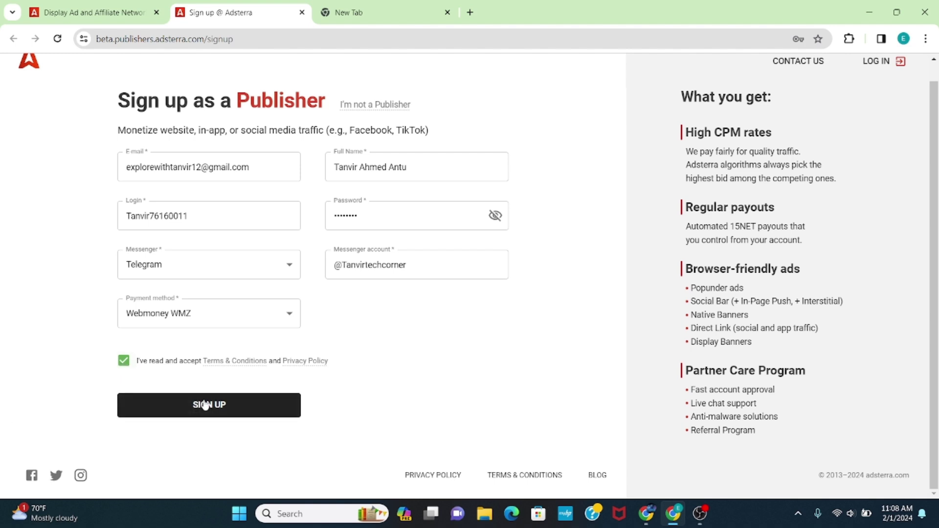
click(222, 405)
click(216, 415)
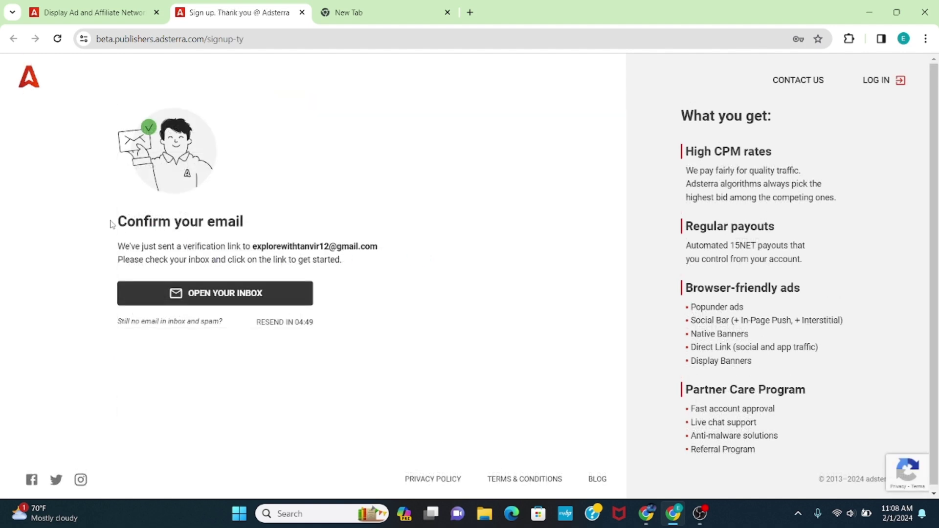
Step: Read the Confirm your email heading and its verification-link notice, then switch to the New Tab page
drag(117, 224, 259, 227)
click(270, 219)
drag(118, 246, 369, 260)
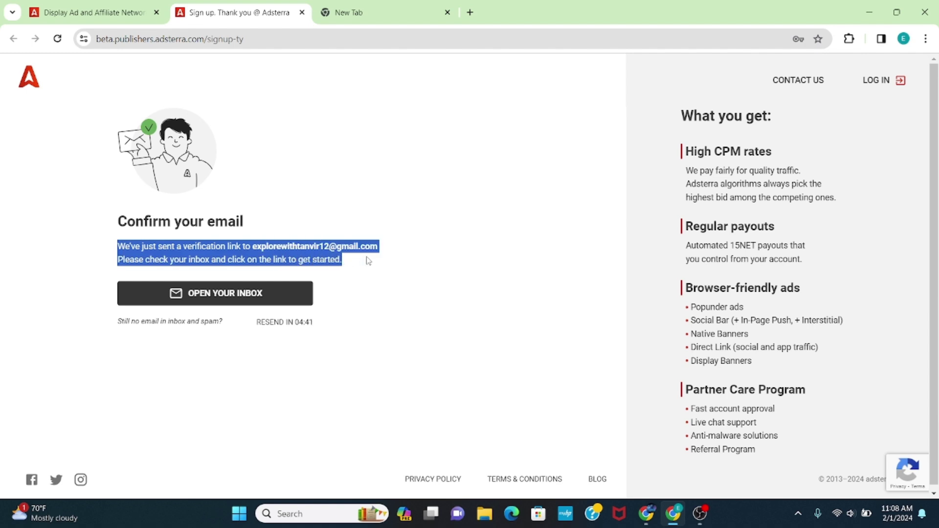
click(177, 252)
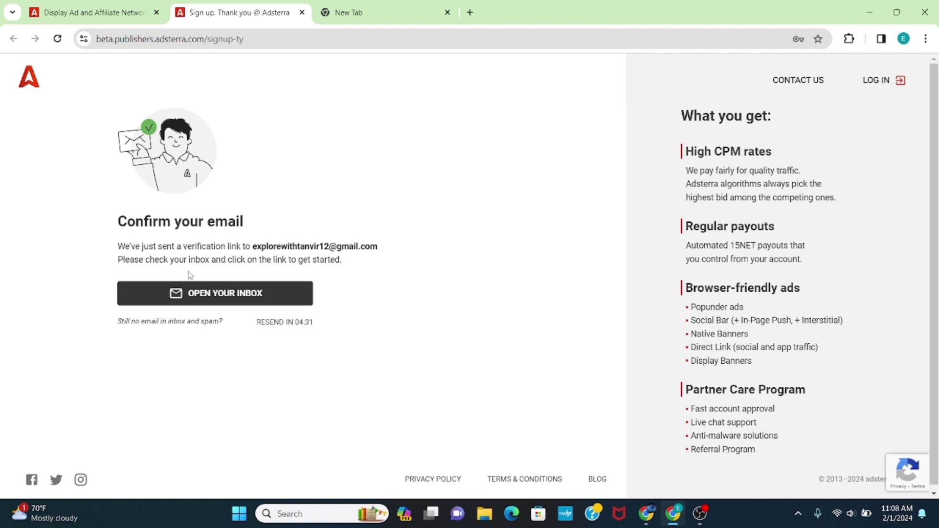
click(347, 12)
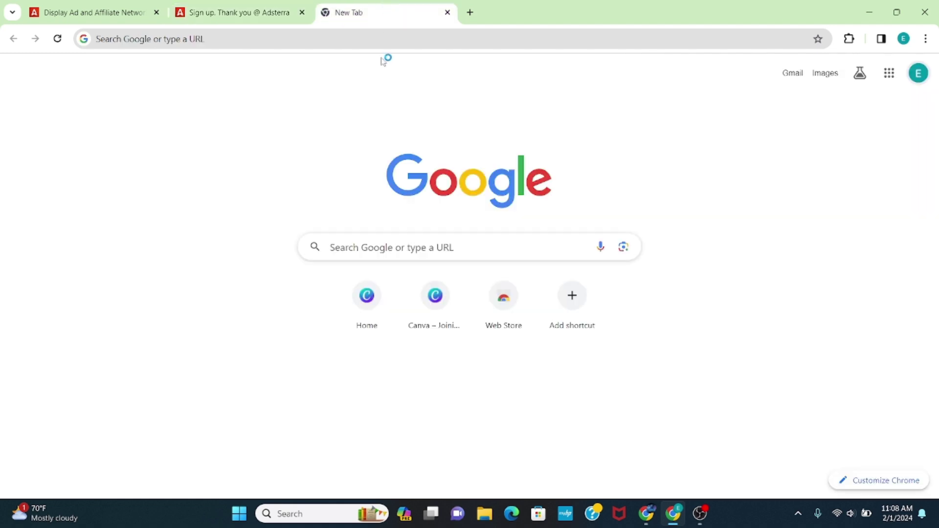
Step: Open Gmail, refresh the inbox, check the empty Spam folder, then return to Adsterra's confirmation tab
click(792, 73)
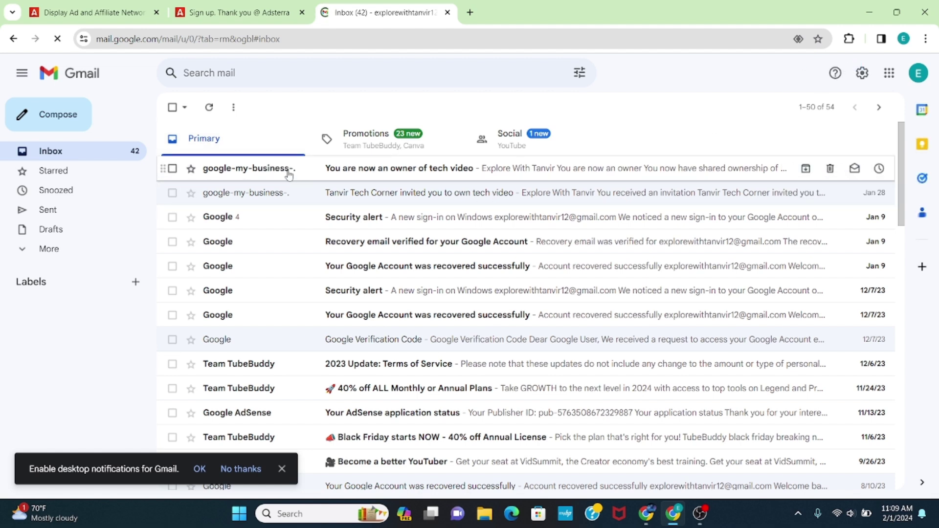
click(58, 41)
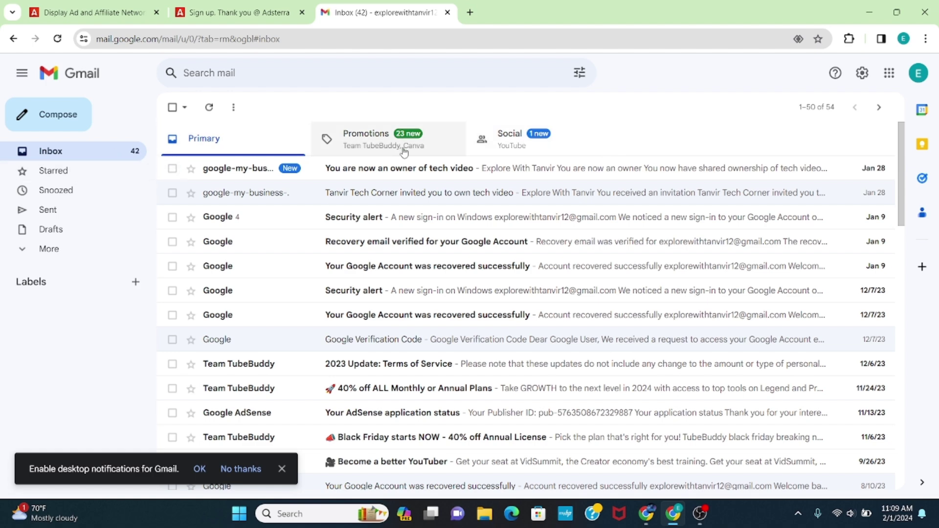
scroll(393, 247, down, 5)
scroll(393, 247, up, 5)
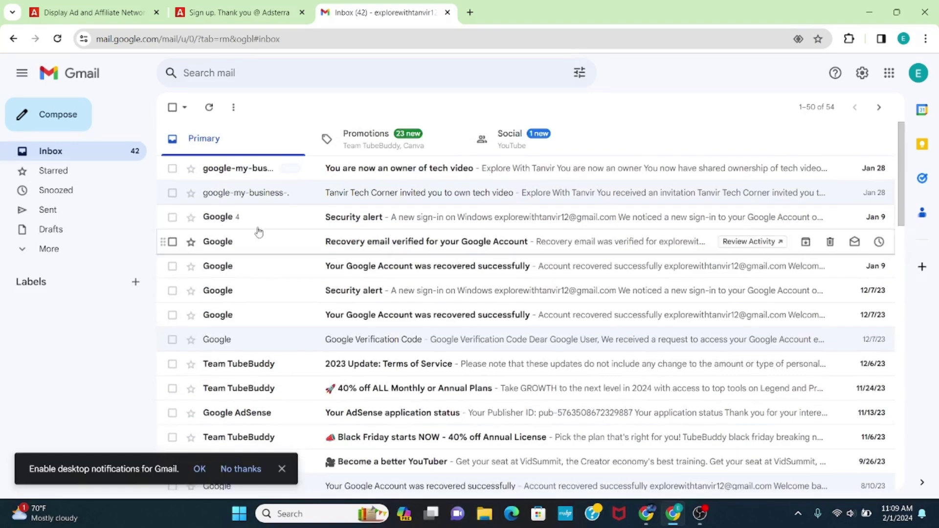
click(65, 248)
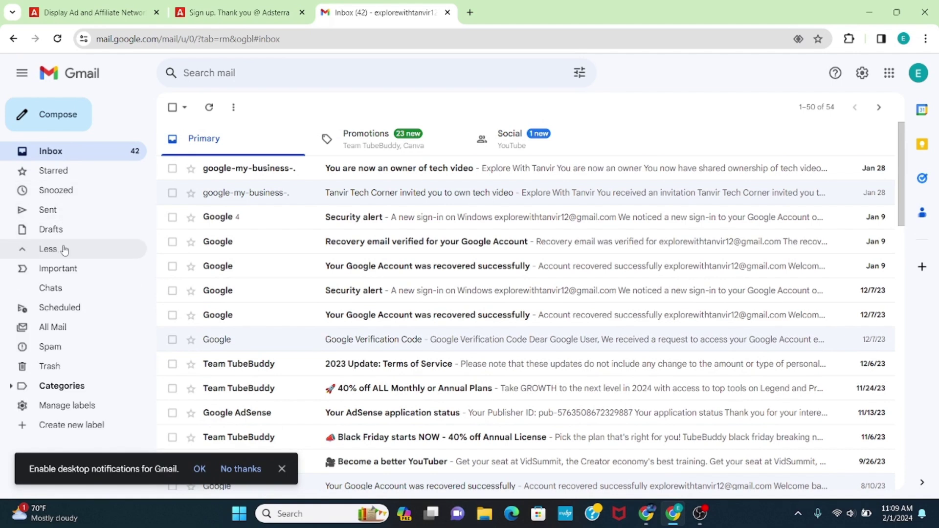
click(81, 347)
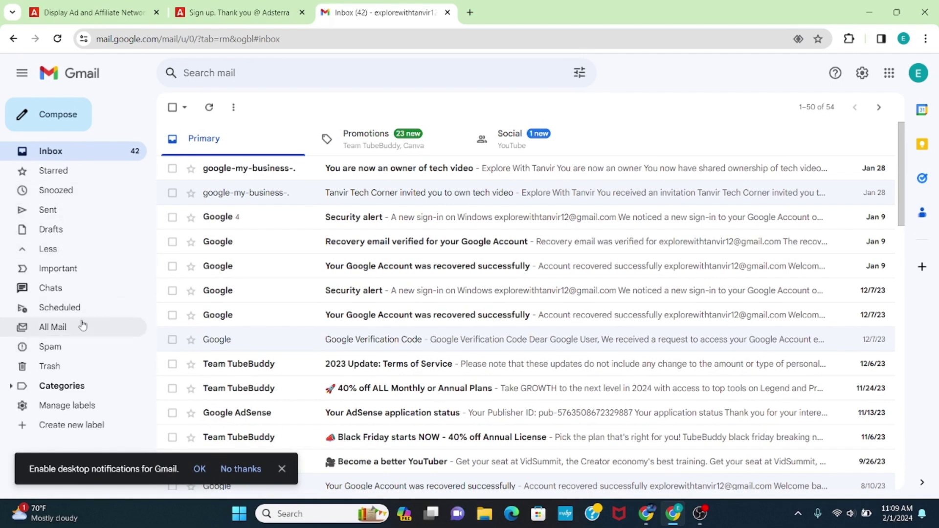
click(86, 153)
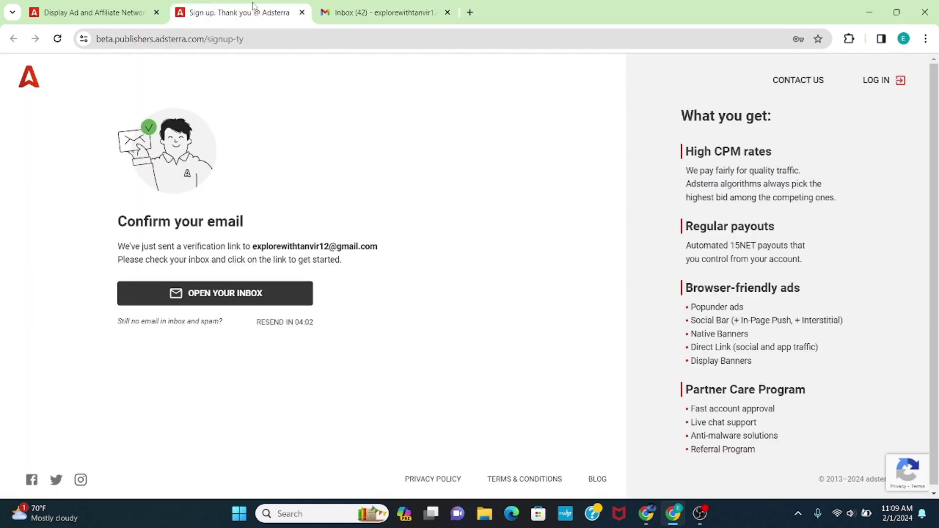
click(239, 12)
Step: Click OPEN YOUR INBOX and RESEND the verification e-mail, then view it in the Gmail inbox
click(271, 303)
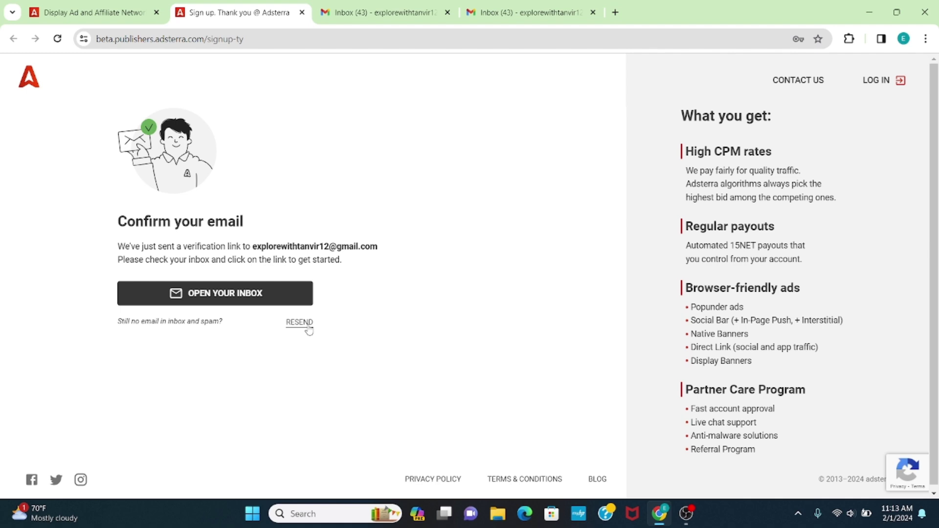
click(307, 324)
click(390, 13)
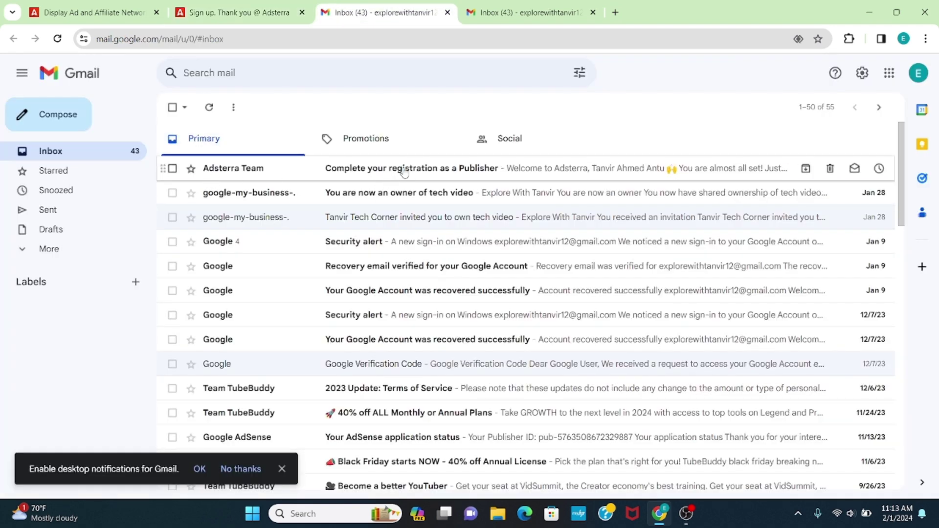
Step: Reload Gmail and open the Adsterra 'Complete your registration as a Publisher' email
click(57, 39)
click(377, 170)
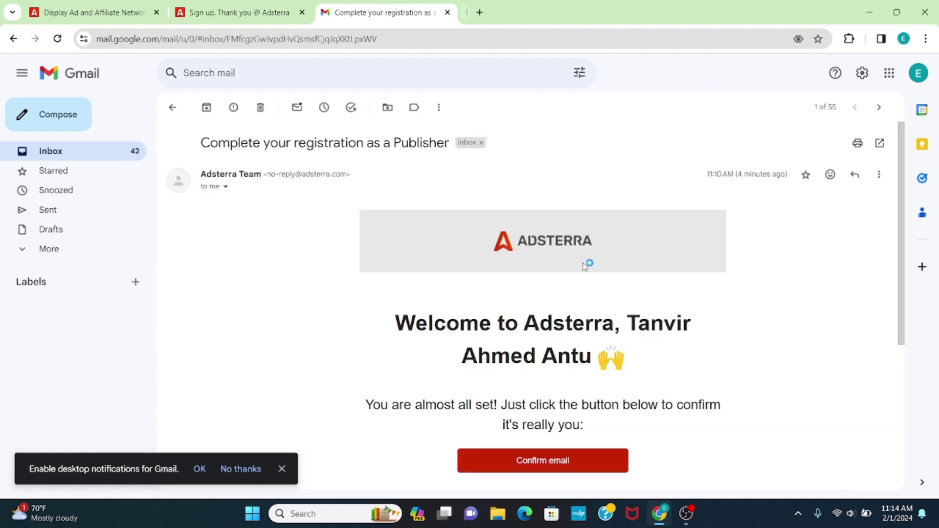
scroll(606, 303, down, 3)
scroll(493, 303, up, 3)
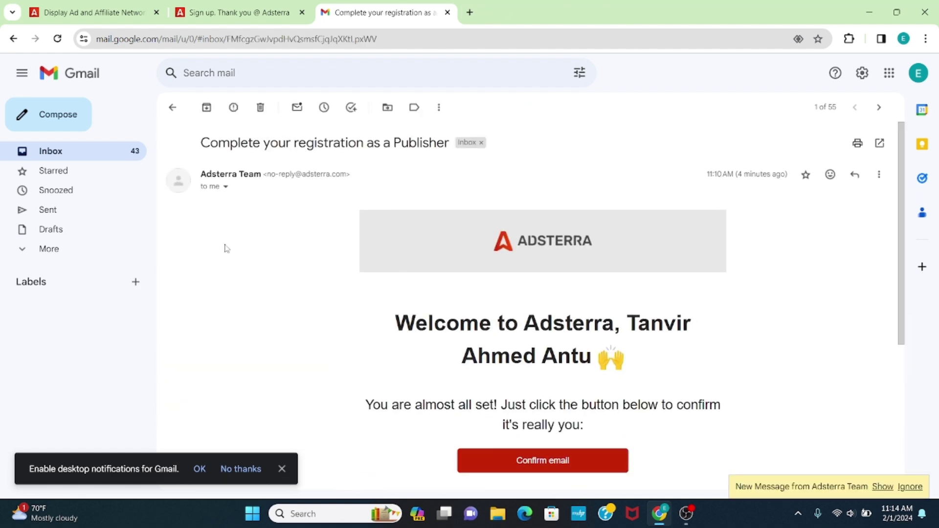
scroll(424, 288, down, 2)
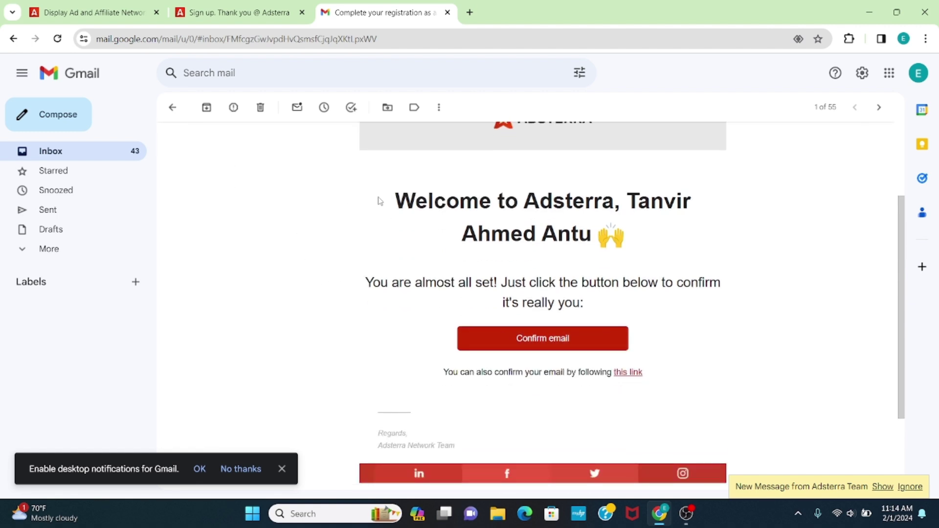
Step: Read the welcome and confirmation lines, then confirm the email address for Adsterra
drag(390, 203, 711, 241)
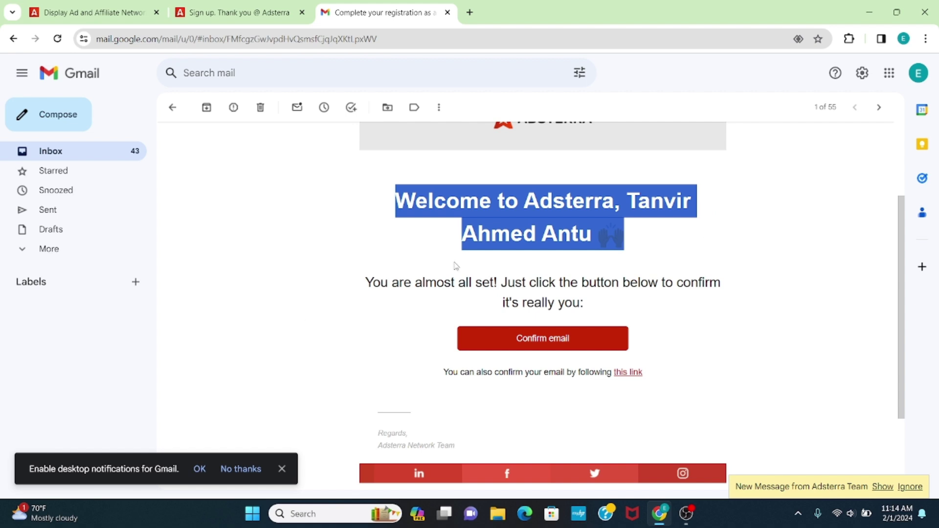
mouse_move(365, 283)
mouse_down()
mouse_move(665, 283)
mouse_move(734, 303)
mouse_move(726, 298)
mouse_up()
click(697, 278)
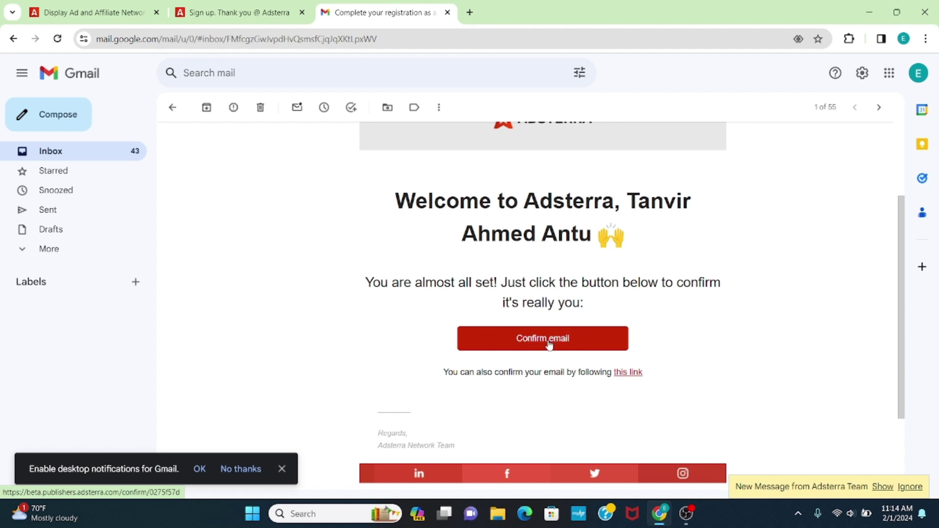
click(549, 342)
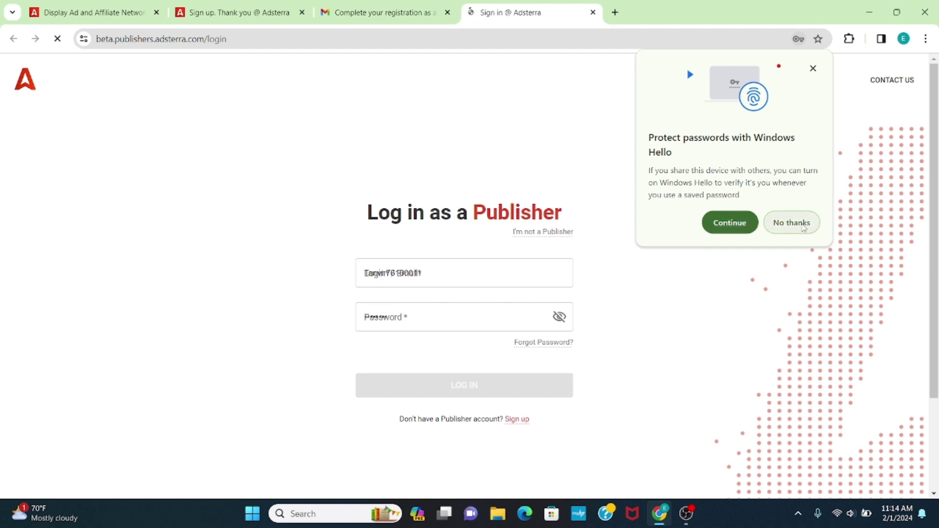
Step: Dismiss the Windows Hello prompt, close the Gmail tab, and log in with the saved credentials
click(727, 221)
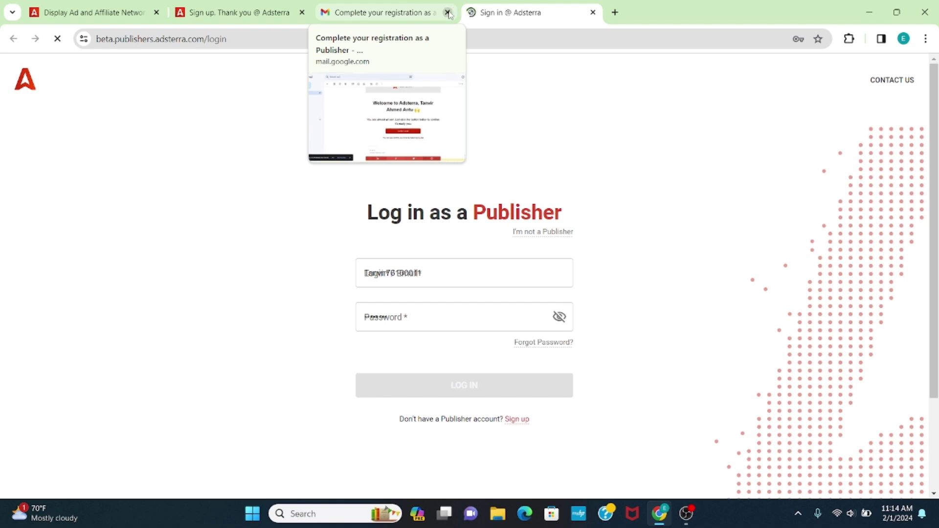
click(448, 12)
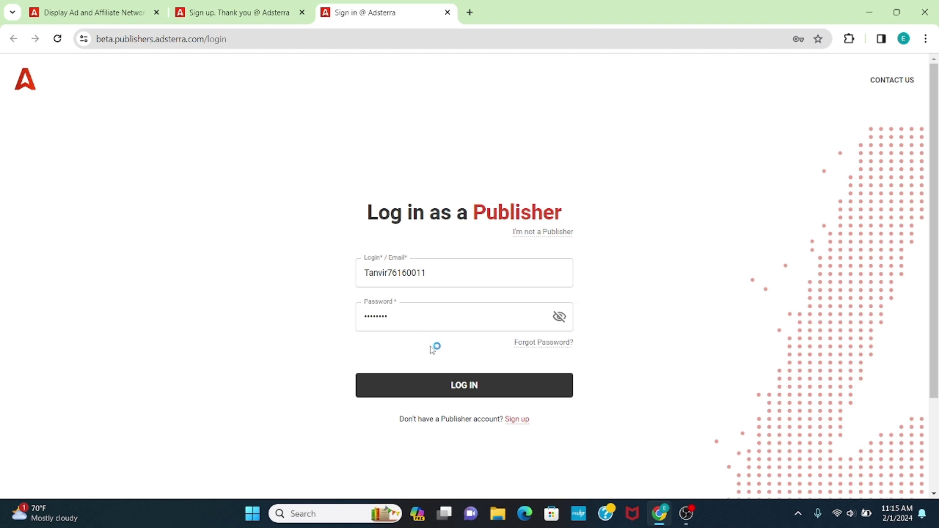
click(468, 387)
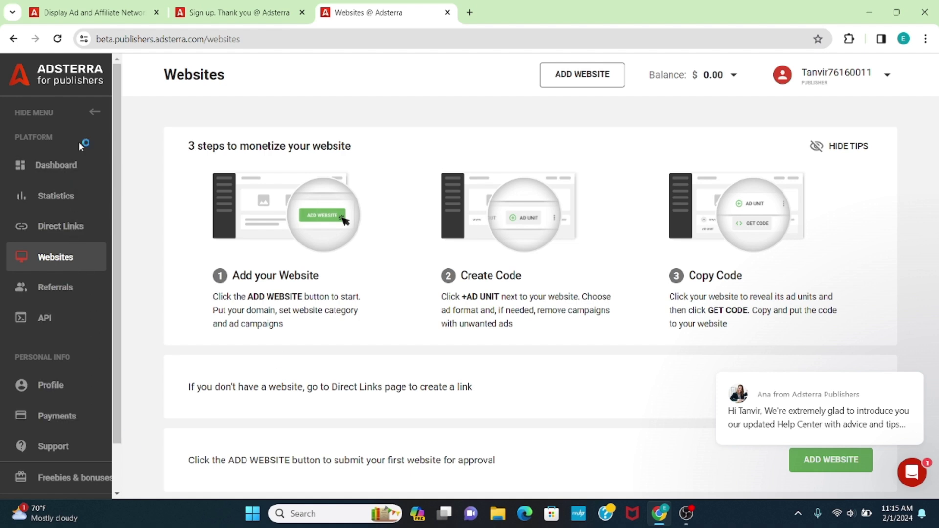
Step: Open the Dashboard and dismiss the chat welcome message
click(73, 168)
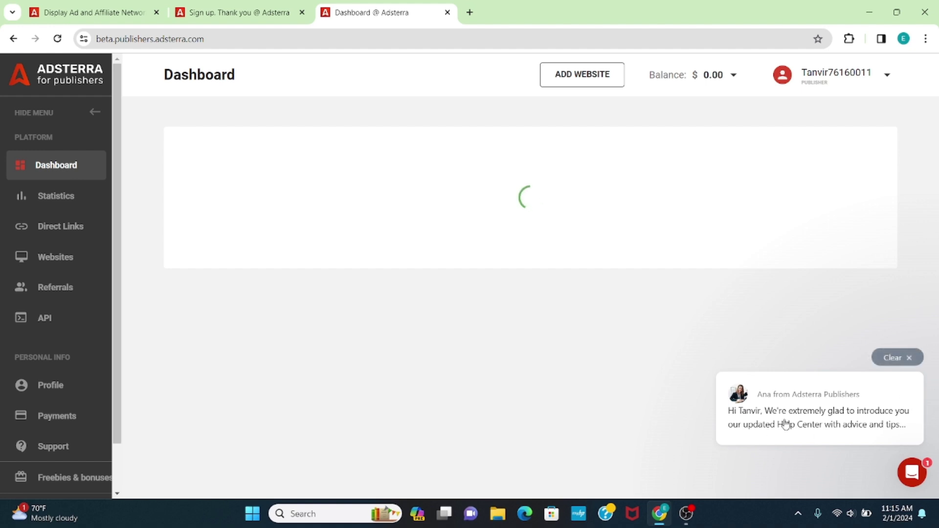
mouse_move(891, 383)
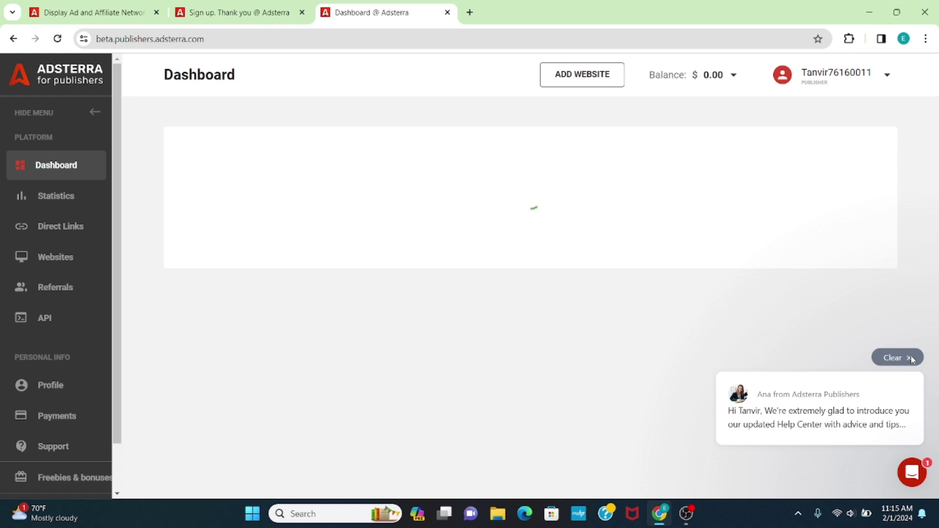
click(911, 361)
Step: Scroll through the Dashboard news feed, then go to the Statistics page
scroll(311, 336, down, 1)
scroll(311, 336, down, 2)
scroll(310, 331, up, 3)
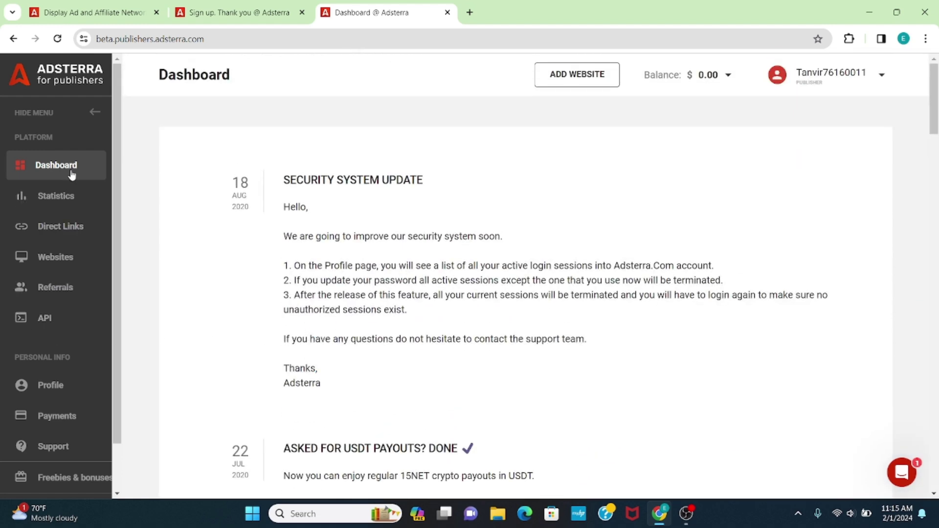
scroll(384, 203, down, 3)
scroll(384, 203, down, 8)
scroll(384, 203, down, 4)
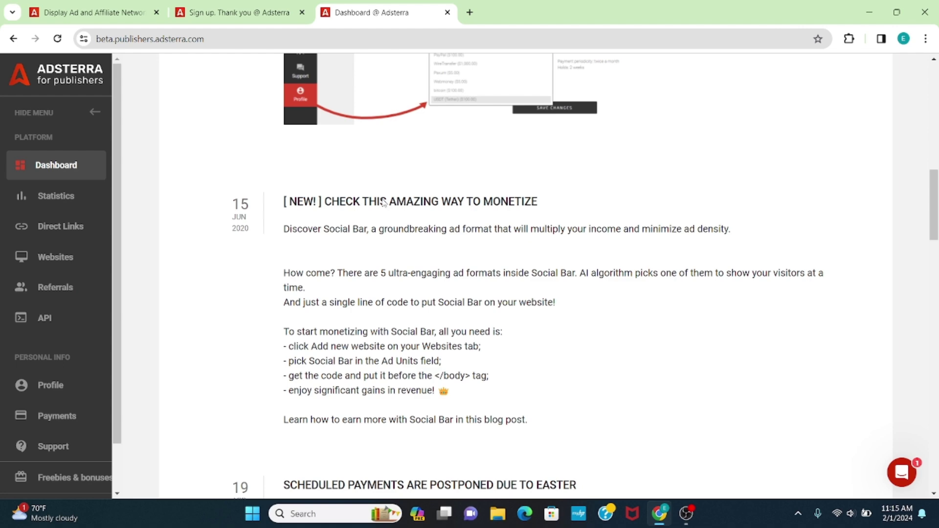
scroll(384, 203, down, 1)
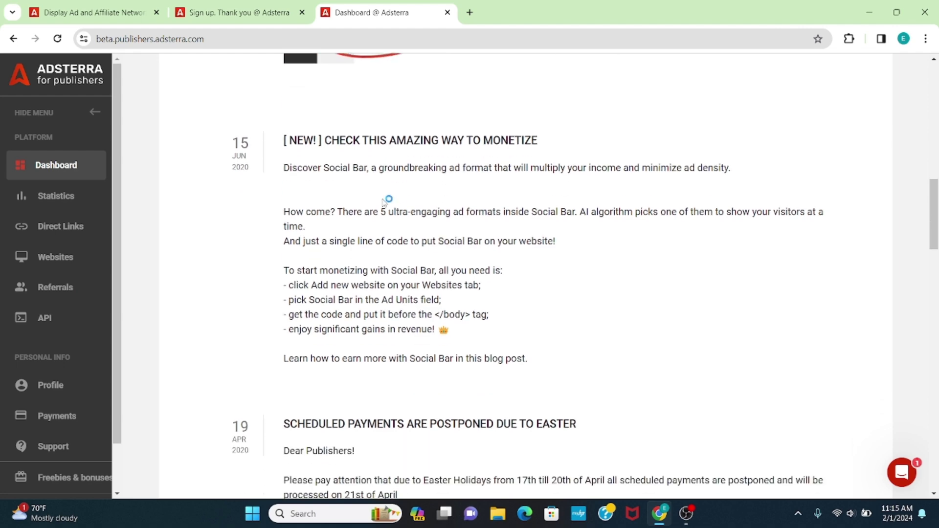
scroll(384, 203, up, 15)
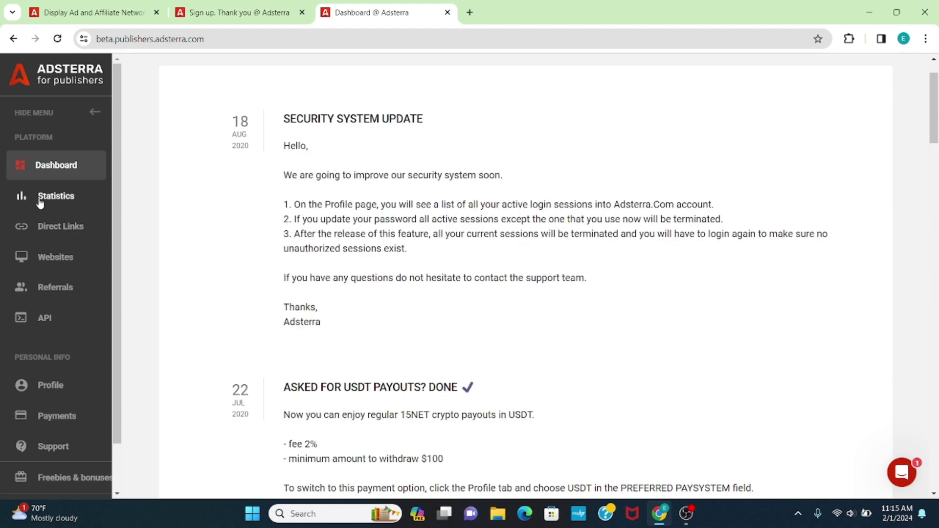
click(68, 199)
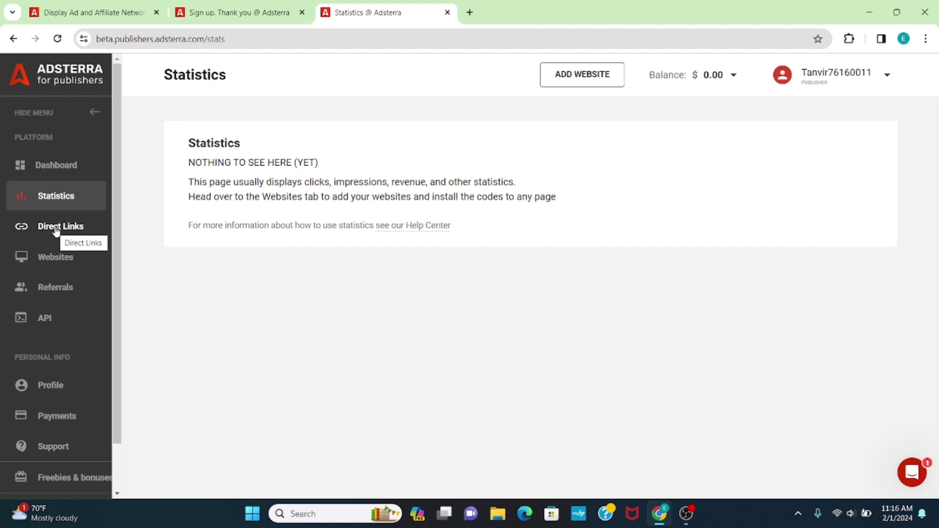
Step: Go to the Direct Links page from the sidebar
click(57, 227)
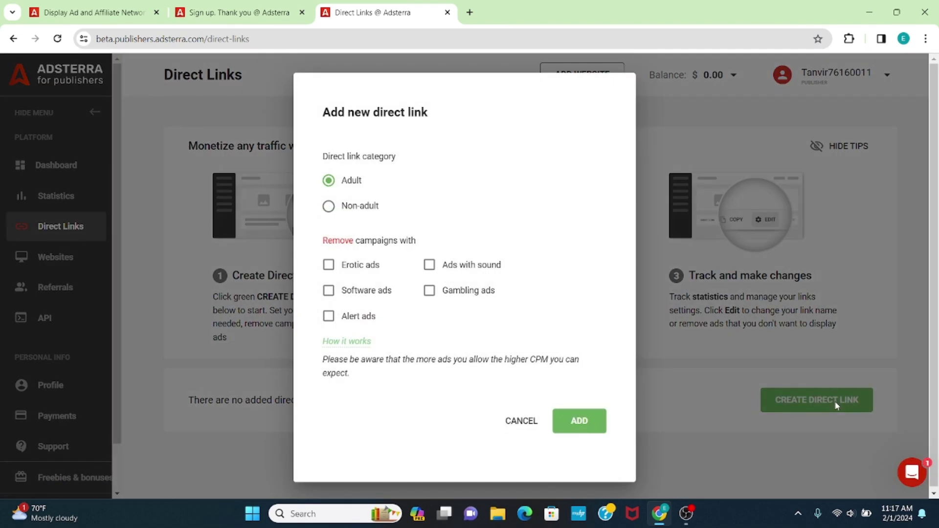
Step: Choose the Non-adult category, submit the direct link request, and dismiss the confirmation
drag(322, 160, 400, 159)
click(403, 160)
click(330, 210)
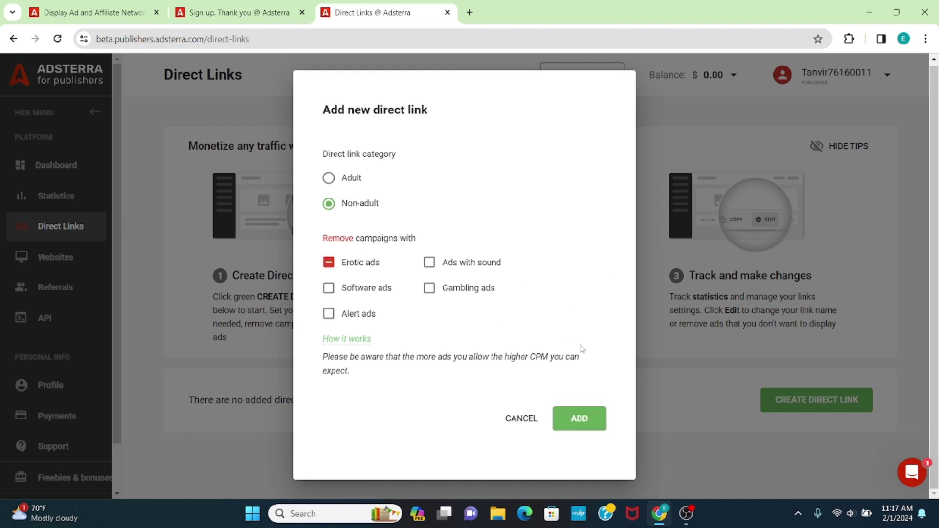
click(575, 424)
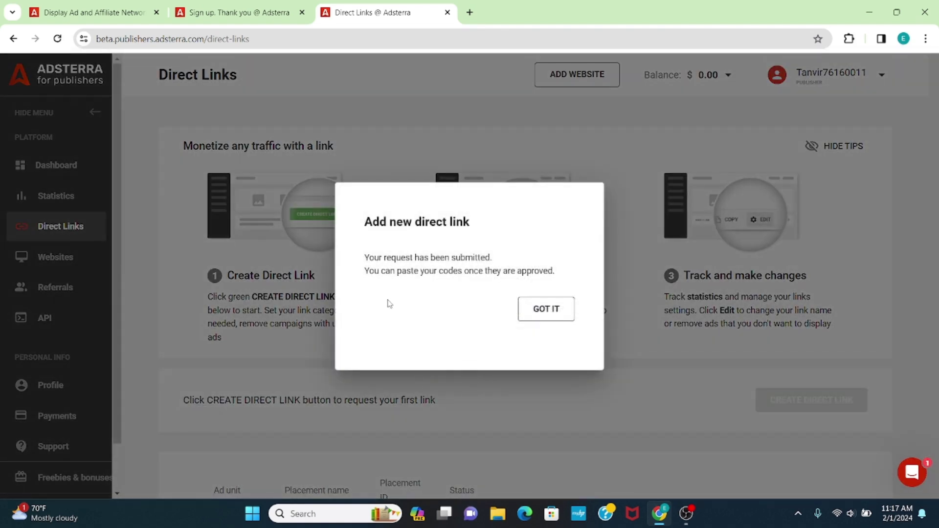
click(553, 316)
Step: Check the new Direct Link shows Pending status, and reload the page to recheck it
scroll(476, 315, down, 2)
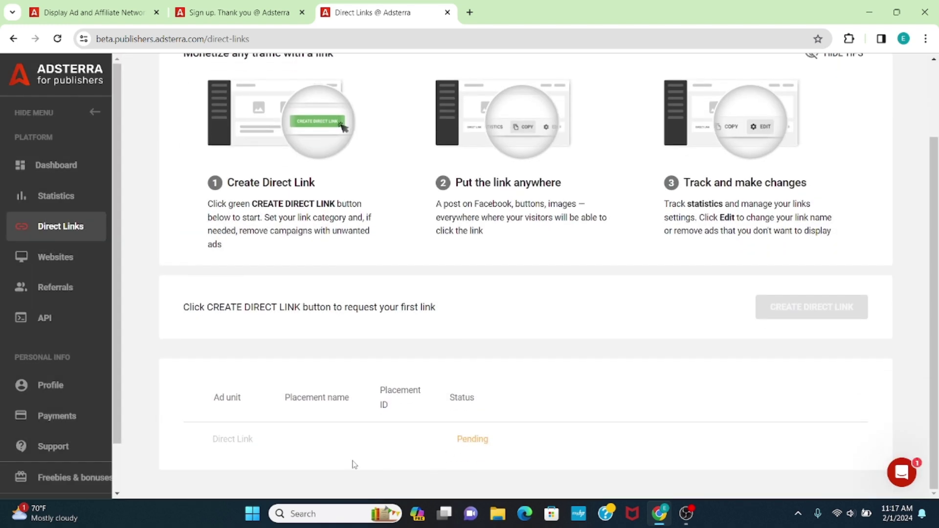
drag(211, 440, 259, 445)
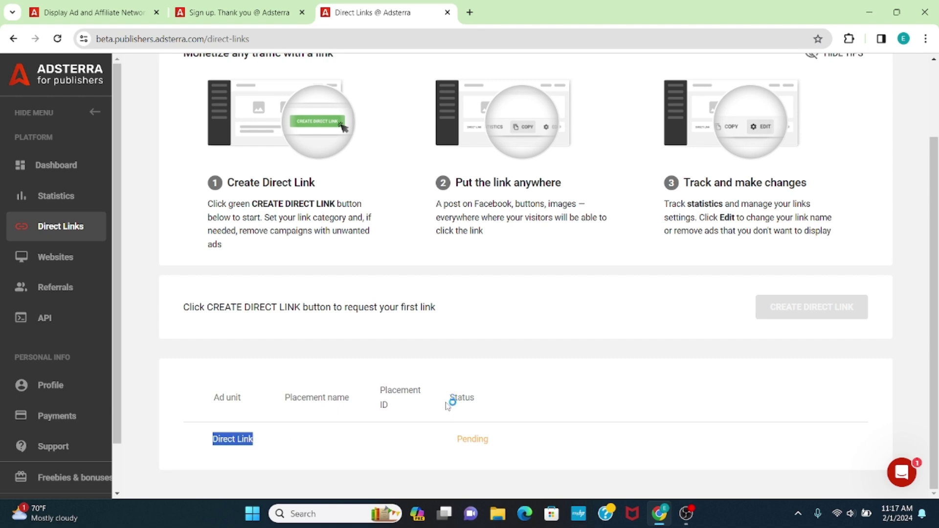
drag(452, 440, 507, 445)
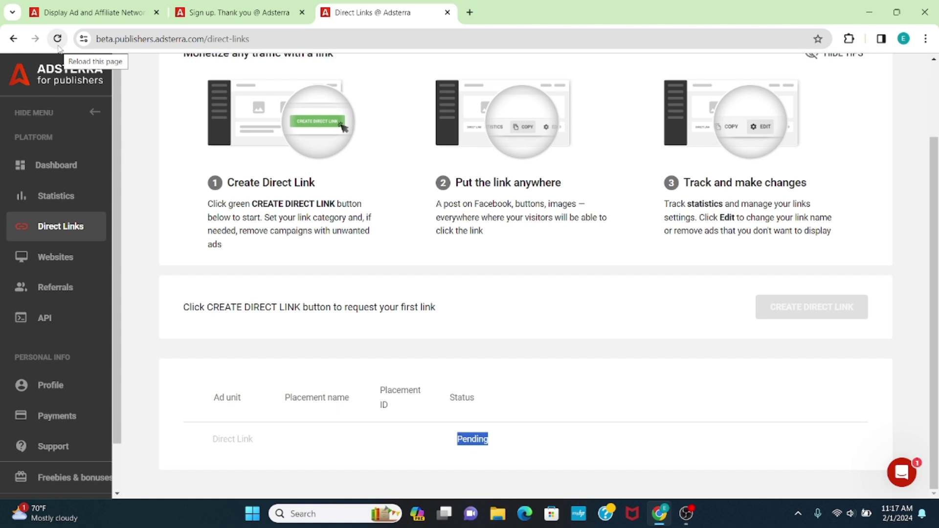
click(58, 46)
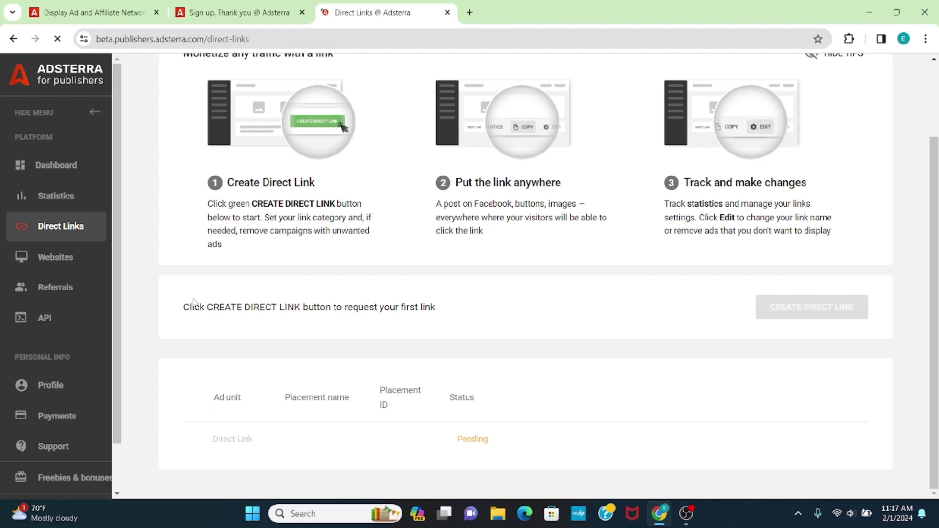
scroll(196, 301, up, 2)
scroll(196, 296, down, 2)
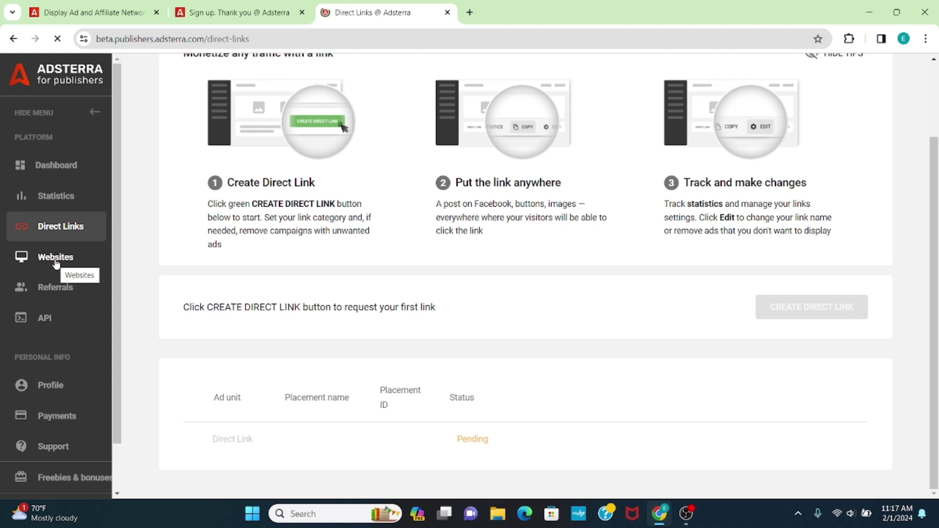
Step: Open Websites and highlight the sentence about submitting a first website via ADD WEBSITE
click(55, 259)
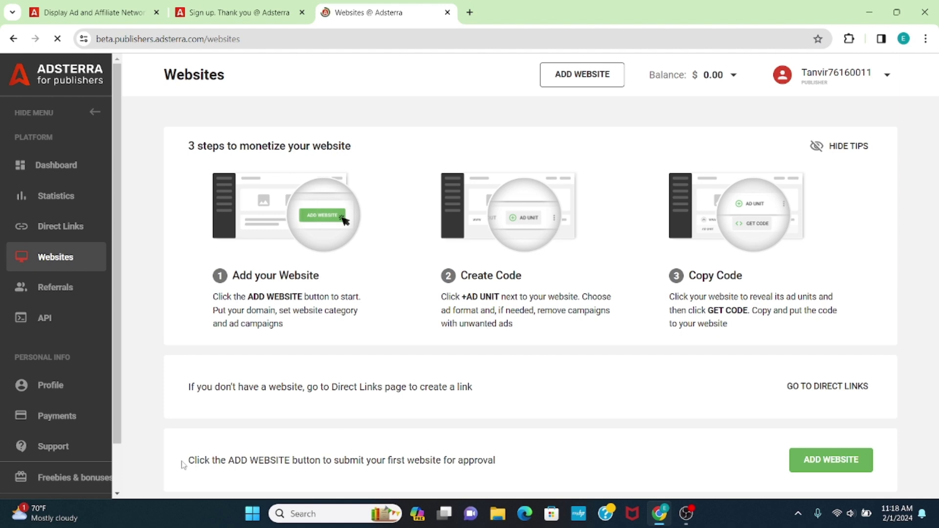
drag(184, 464, 505, 467)
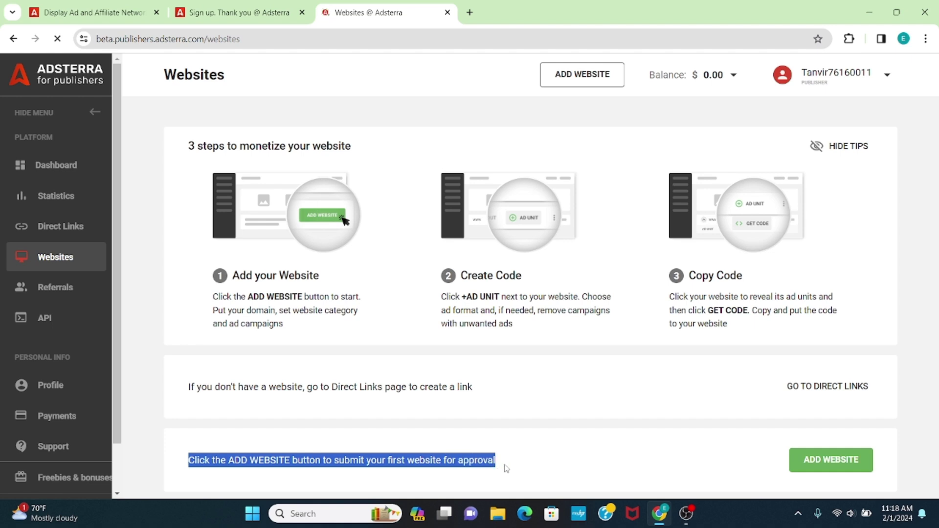
click(510, 434)
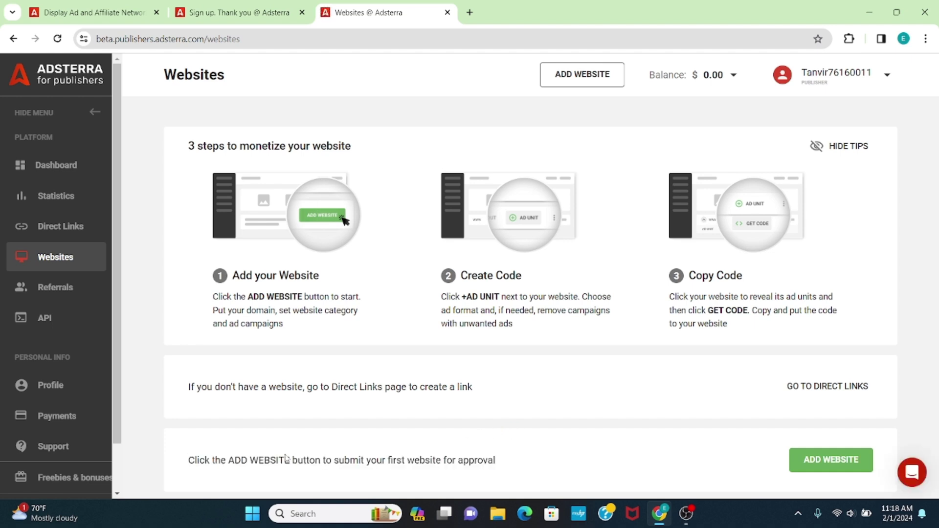
drag(189, 464, 518, 480)
click(532, 435)
drag(189, 462, 514, 471)
click(276, 408)
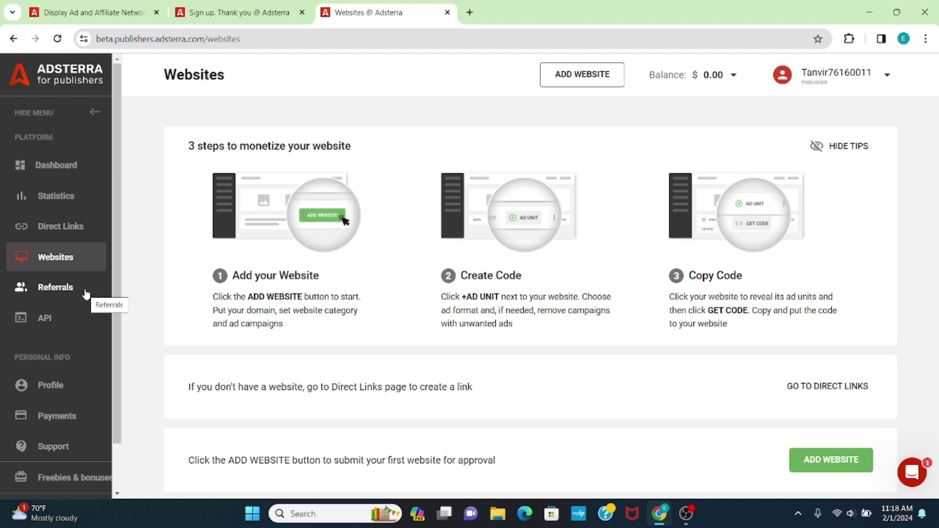
Step: Open the Referrals page and read the referral earnings description
click(58, 288)
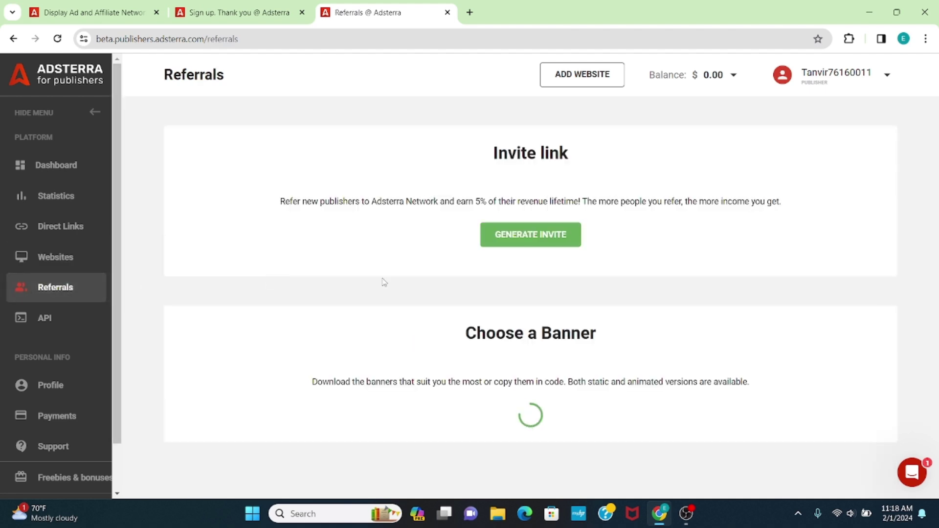
scroll(377, 280, down, 3)
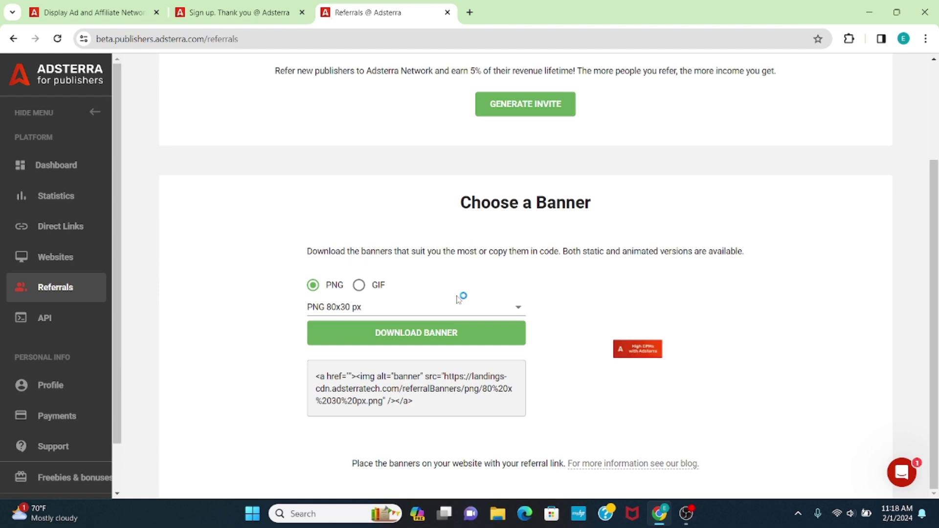
scroll(461, 296, up, 3)
drag(273, 204, 829, 197)
click(793, 166)
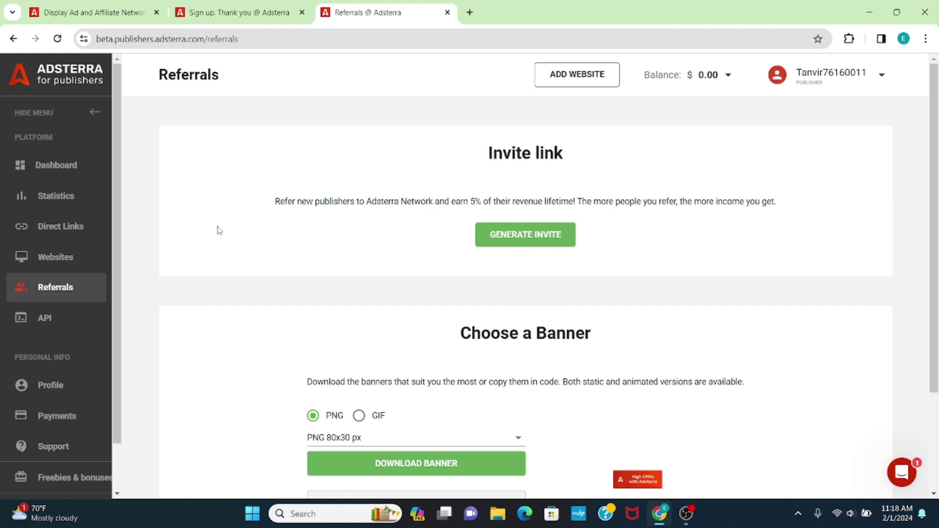
scroll(209, 231, down, 2)
scroll(93, 268, down, 1)
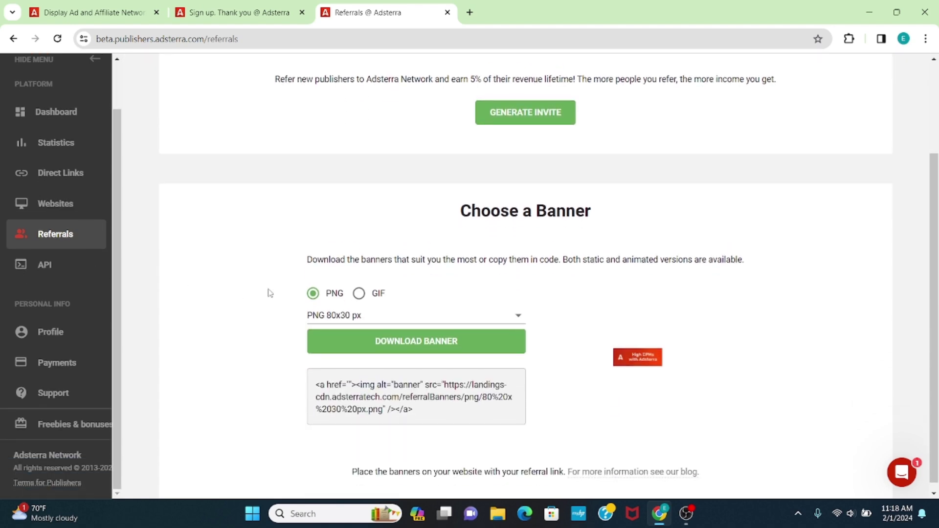
scroll(510, 138, up, 2)
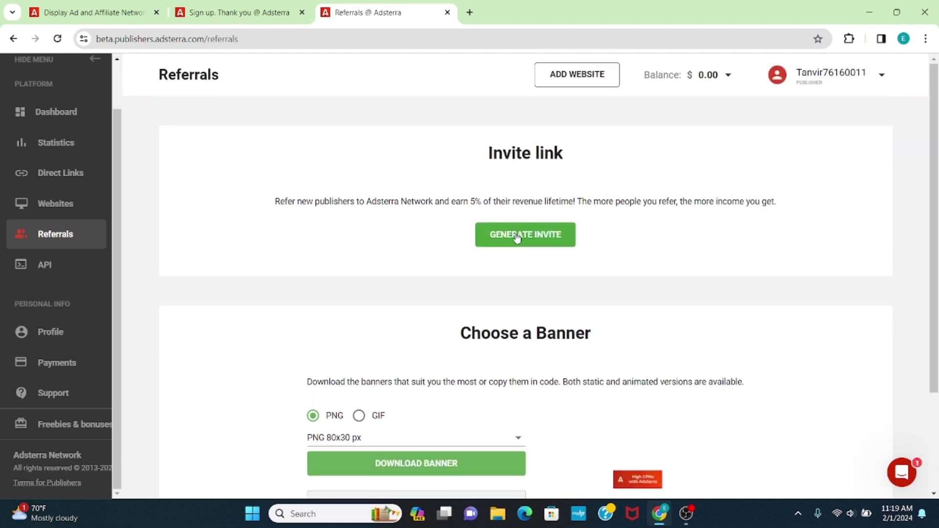
Step: Generate the referral invite link and select it to review the URL
click(547, 237)
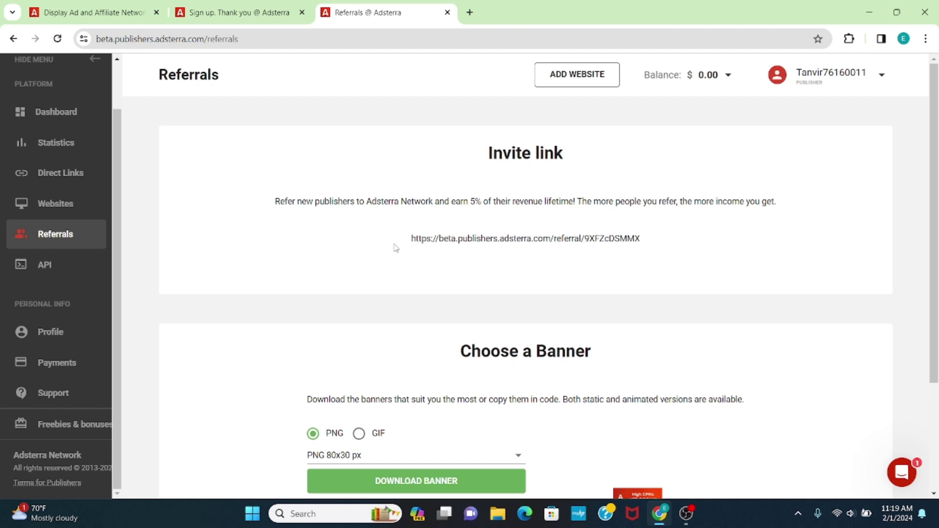
drag(407, 241, 657, 239)
click(662, 239)
scroll(58, 244, down, 2)
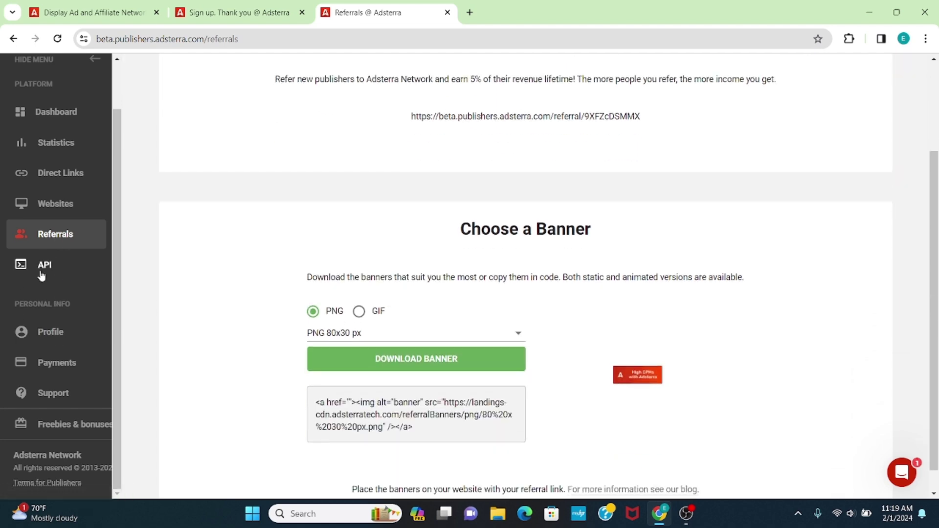
click(53, 338)
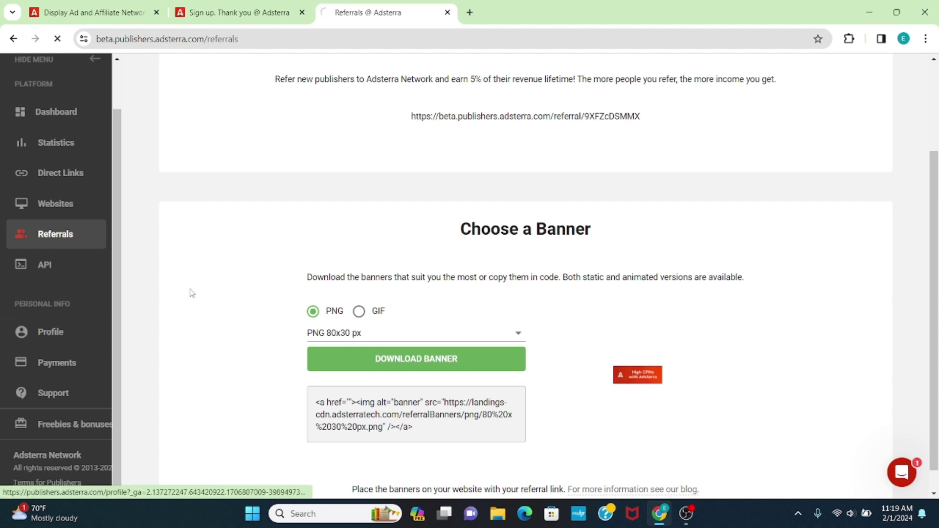
Step: Scroll through the Profile's personal information, payment information and active sessions sections
scroll(297, 253, down, 3)
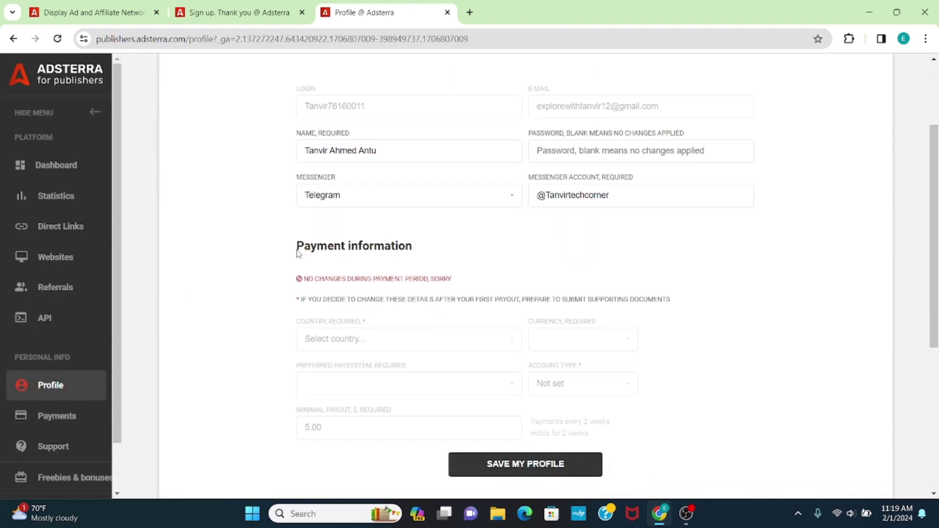
scroll(298, 253, down, 2)
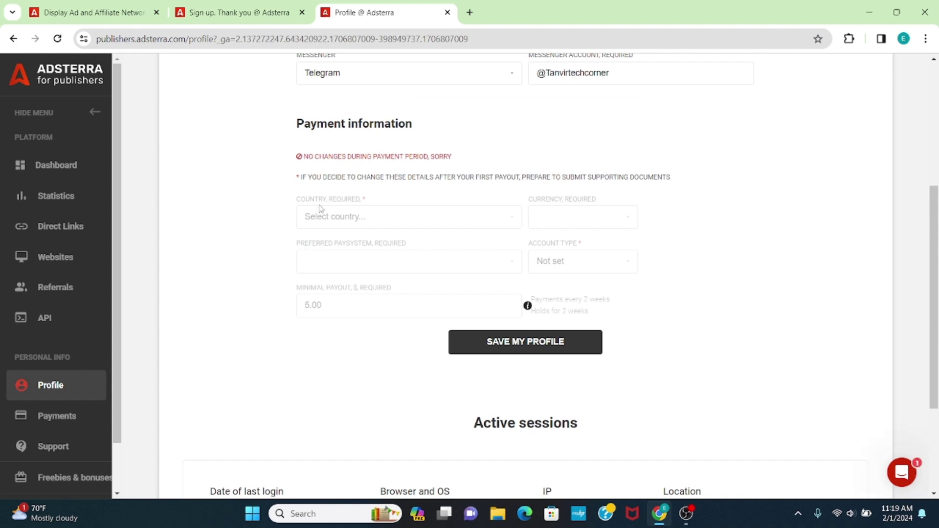
scroll(327, 208, up, 1)
scroll(293, 231, up, 4)
scroll(509, 245, down, 5)
scroll(473, 240, up, 5)
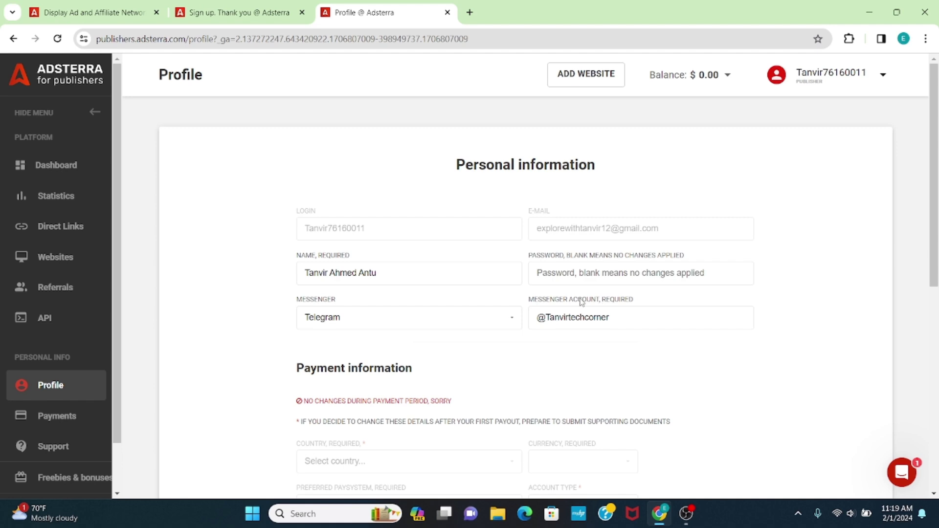
scroll(473, 306, down, 5)
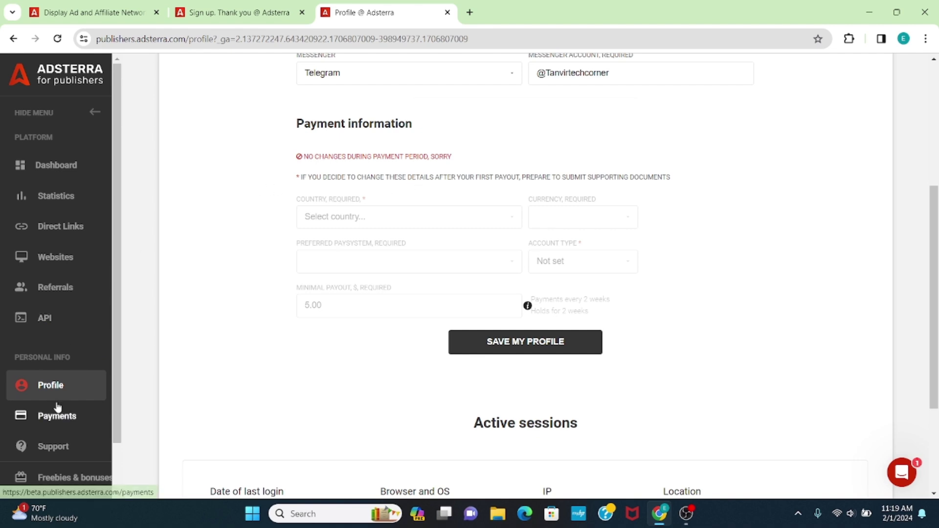
scroll(113, 328, down, 2)
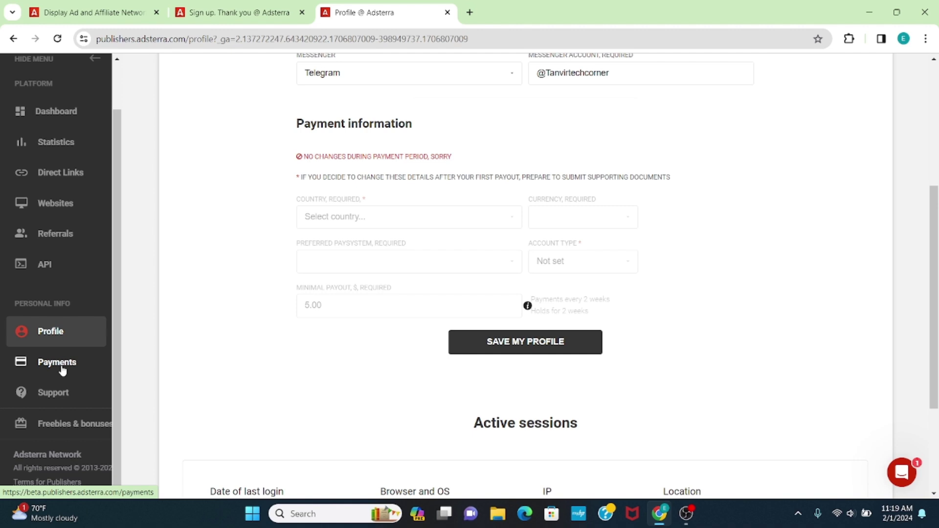
click(59, 365)
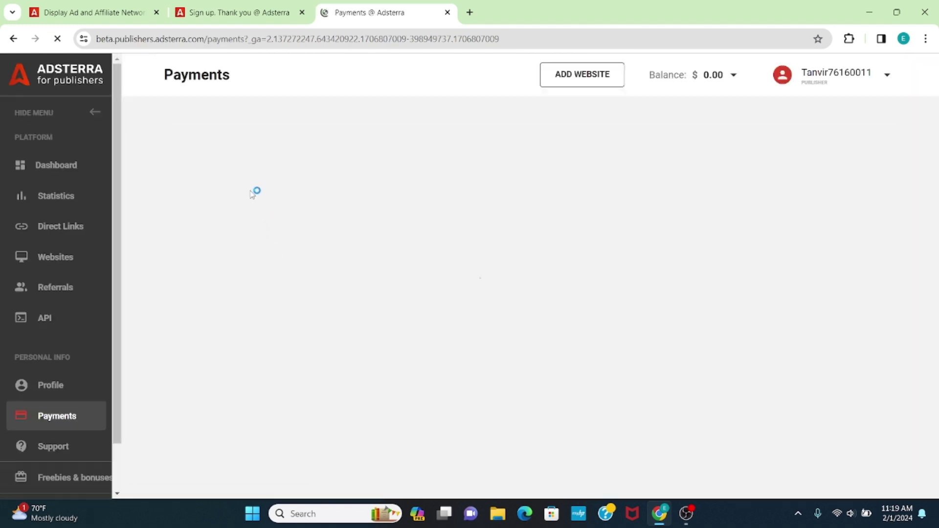
Step: Review the payment rules, highlighting the 1-2 and 16-17 monthly payment dates, then open Support
scroll(292, 206, down, 4)
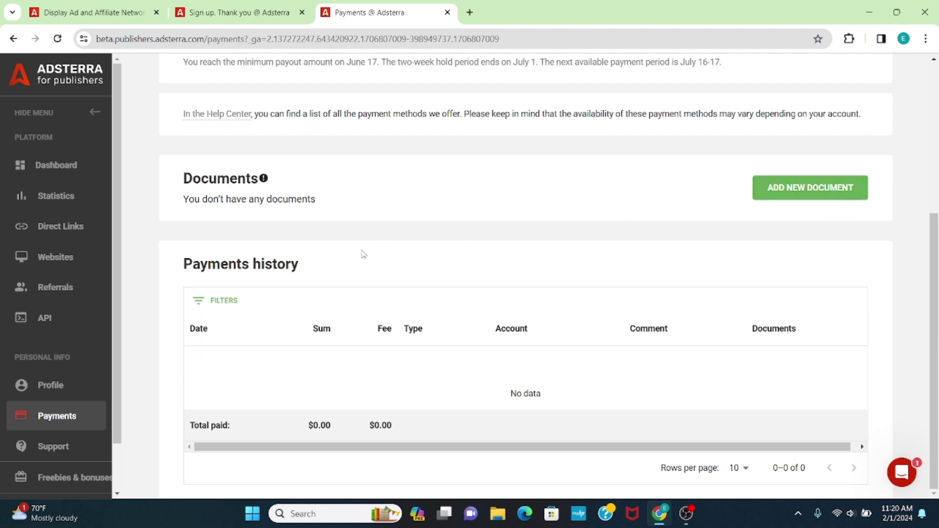
scroll(631, 355, up, 5)
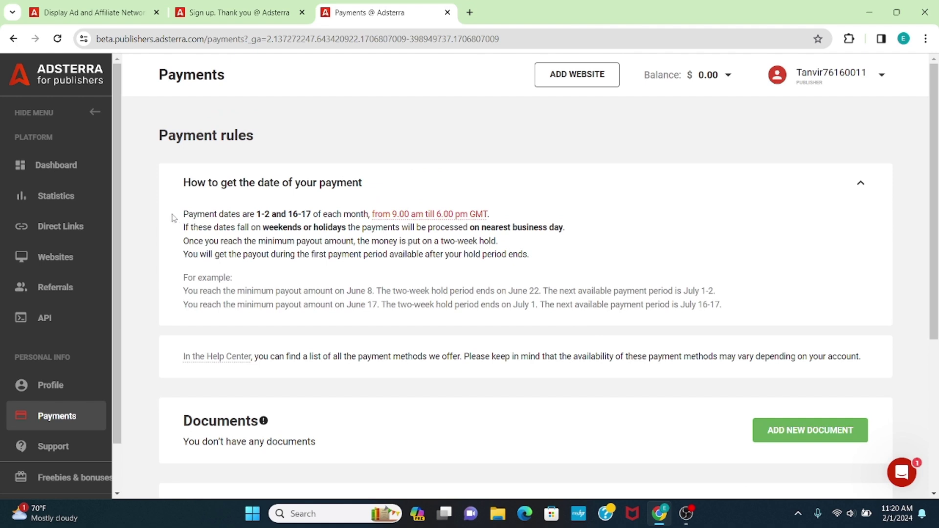
drag(178, 218, 314, 218)
click(260, 218)
click(308, 218)
scroll(352, 239, down, 1)
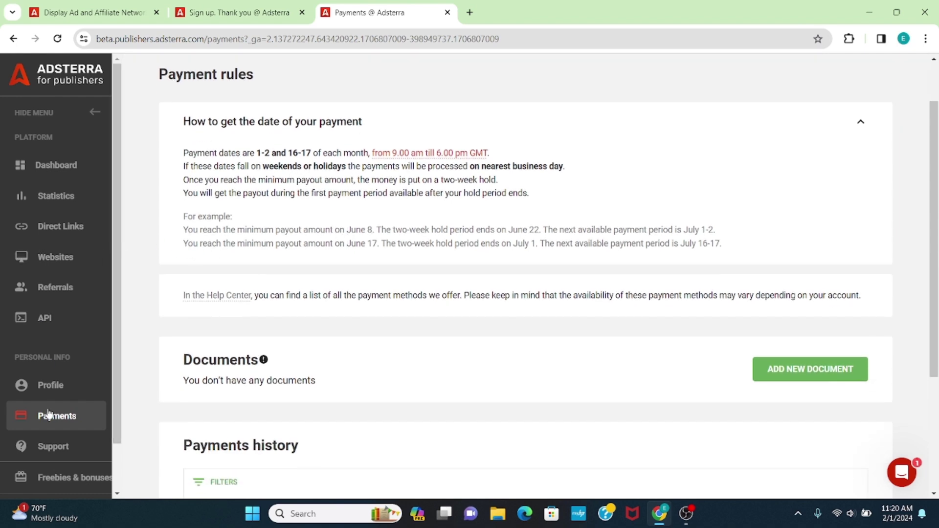
scroll(46, 413, down, 1)
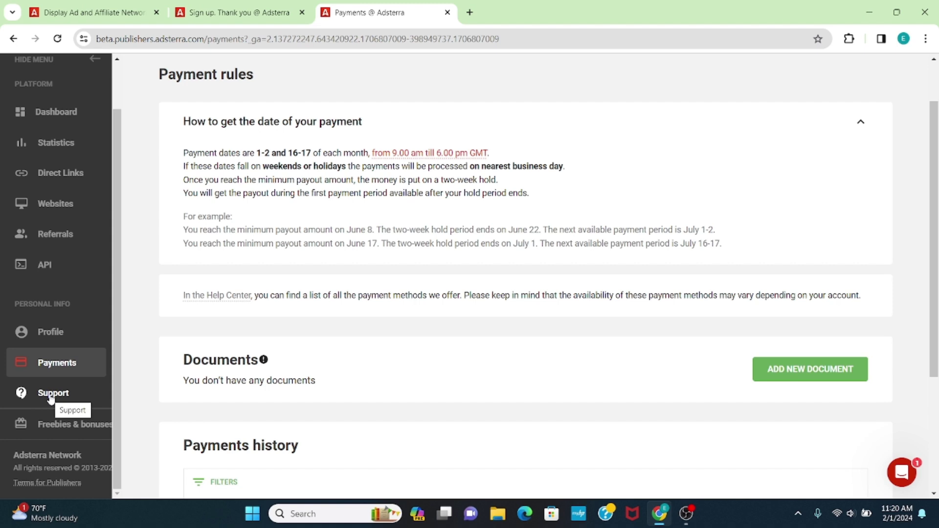
click(51, 397)
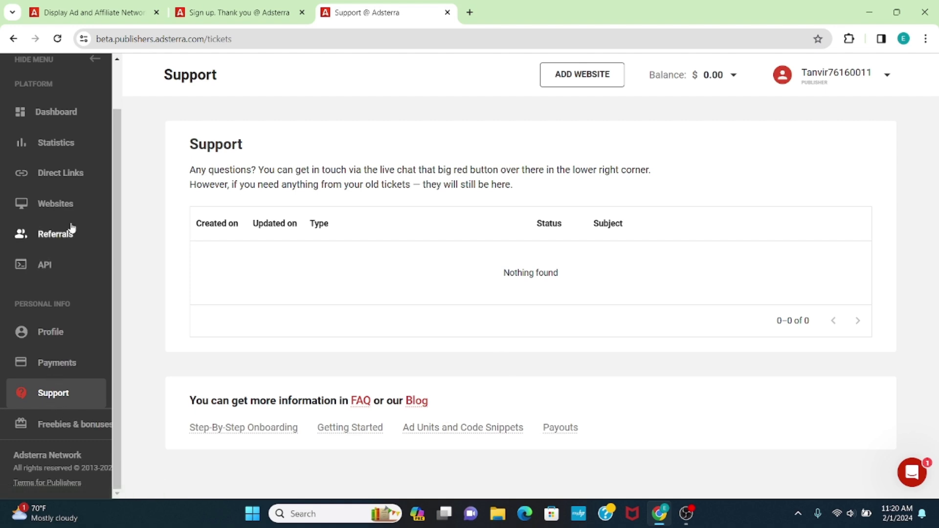
Step: Return to Direct Links, confirm DirectLink_1 is Active, and copy its link address
click(56, 174)
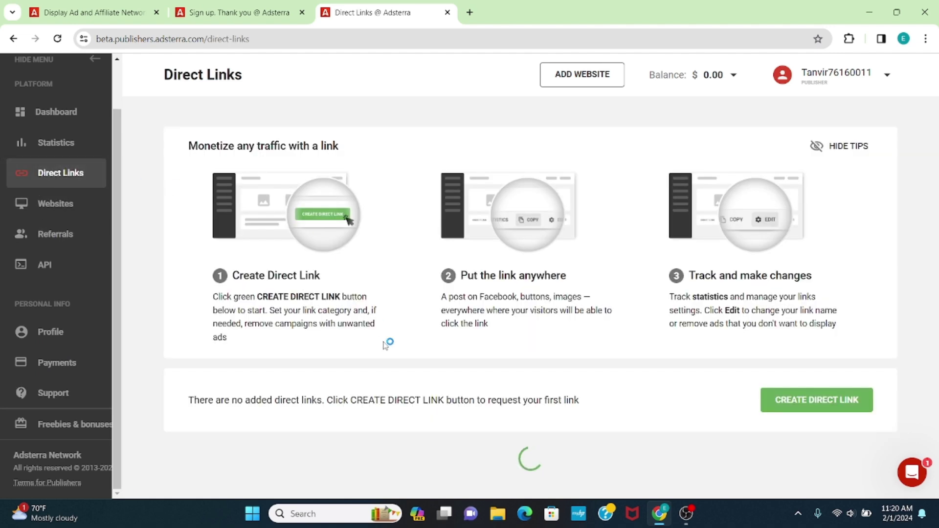
scroll(386, 347, down, 3)
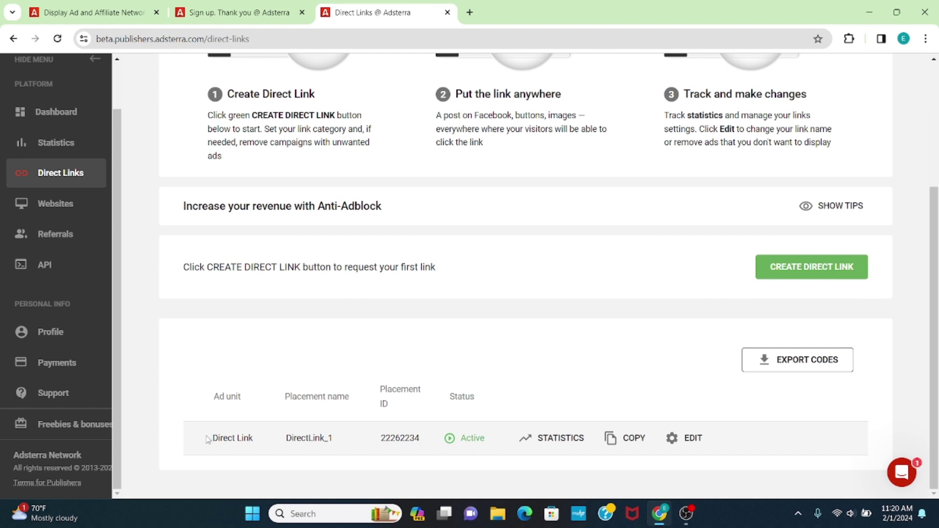
drag(211, 440, 507, 447)
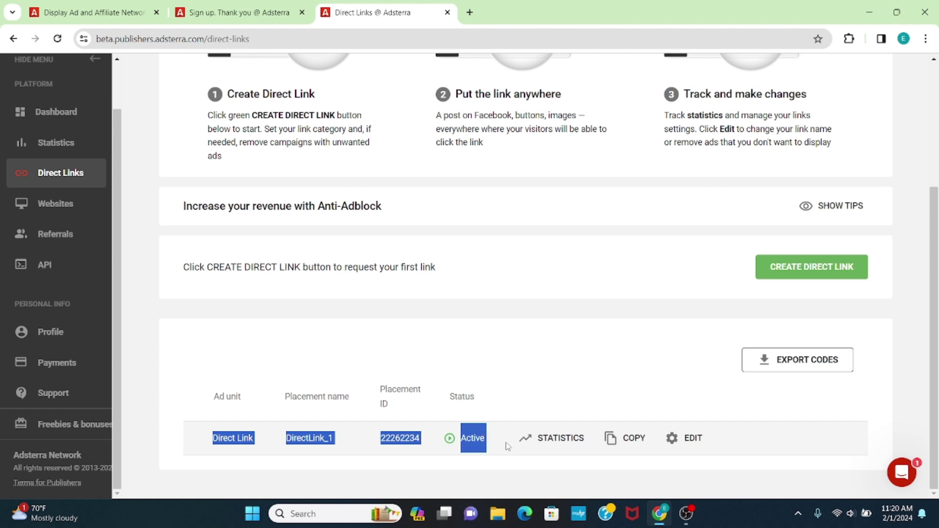
click(641, 378)
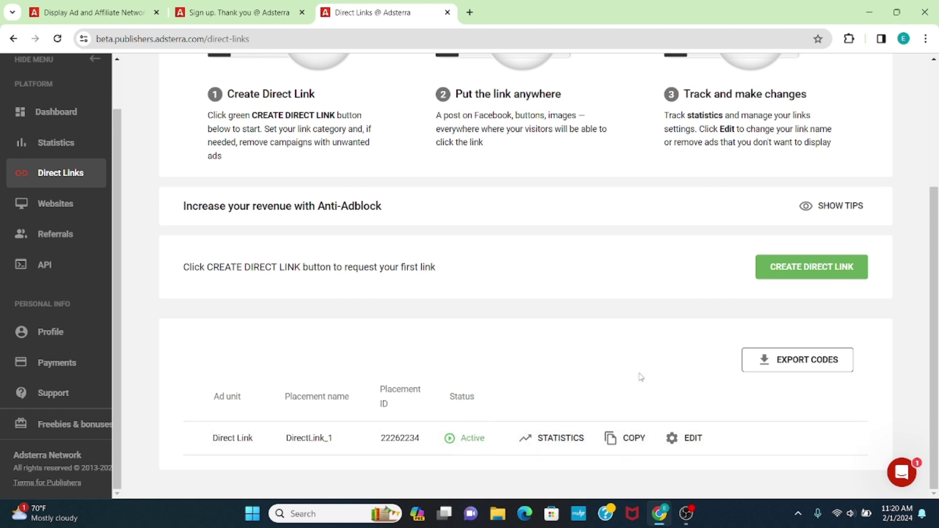
click(635, 446)
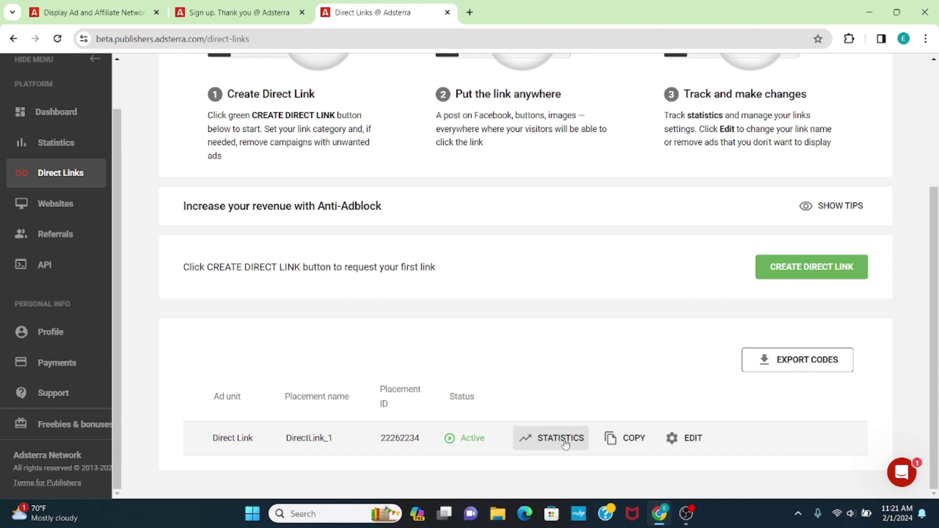
click(554, 443)
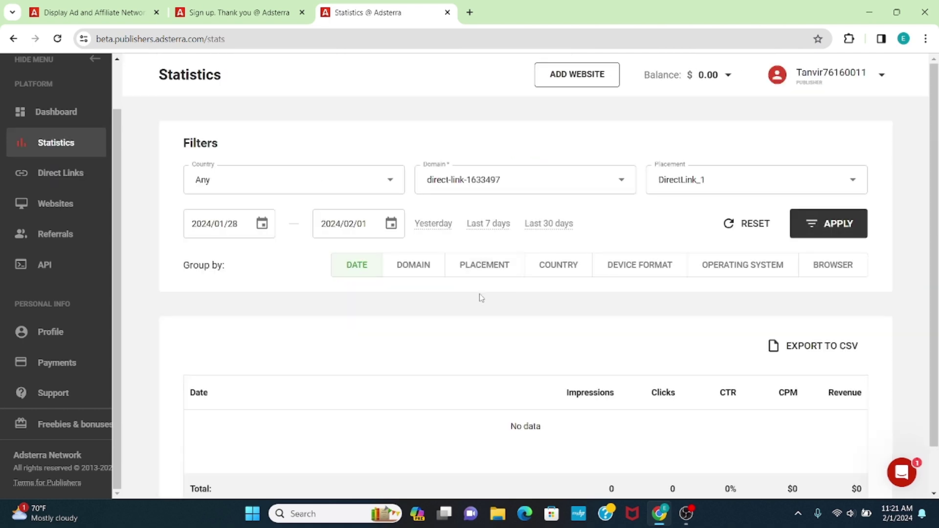
scroll(481, 297, down, 1)
scroll(356, 311, up, 1)
click(14, 39)
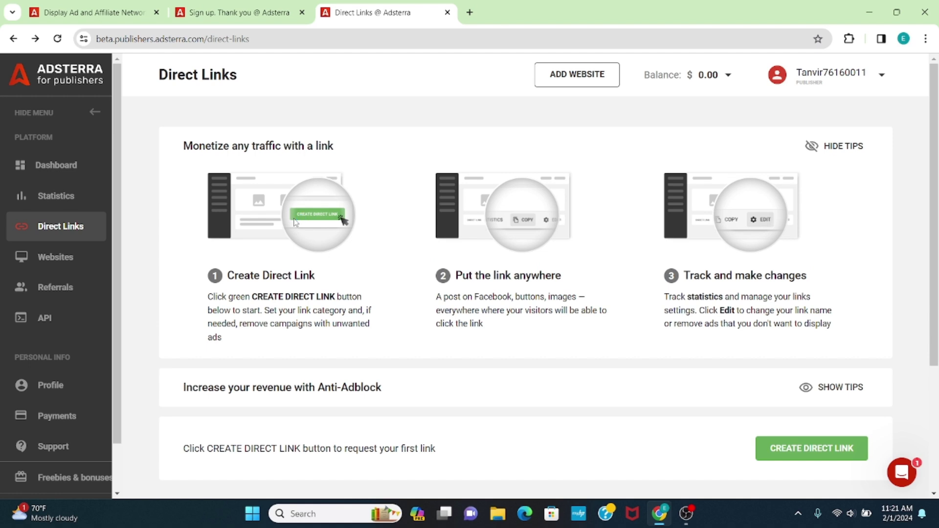
click(297, 220)
click(296, 221)
click(296, 222)
click(296, 222)
click(296, 221)
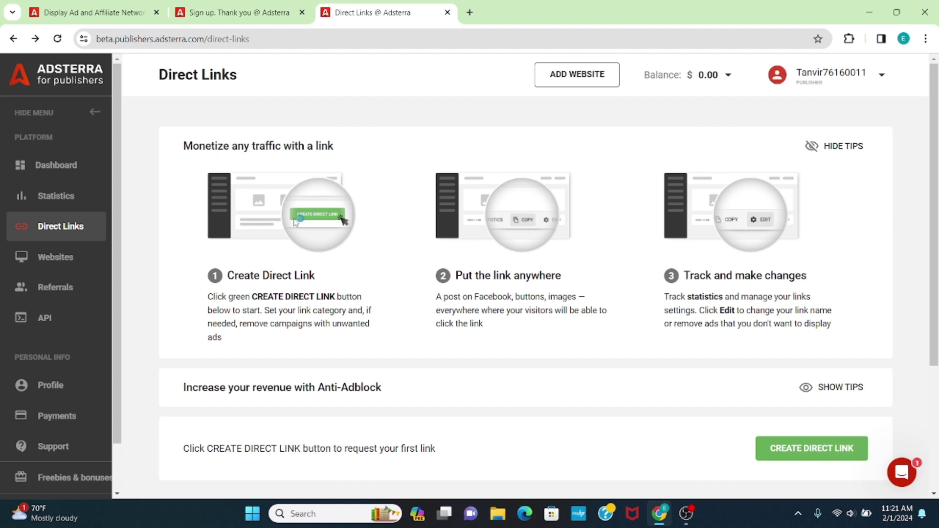